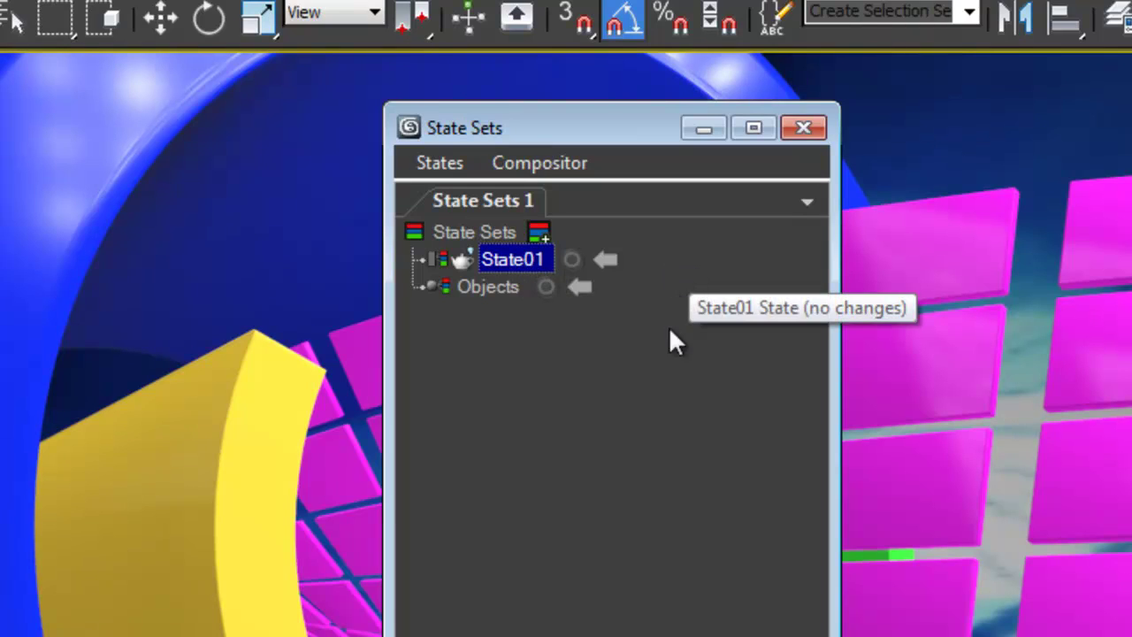
Open the State Sets window and place it beside the glass panels in the camera view
click(473, 292)
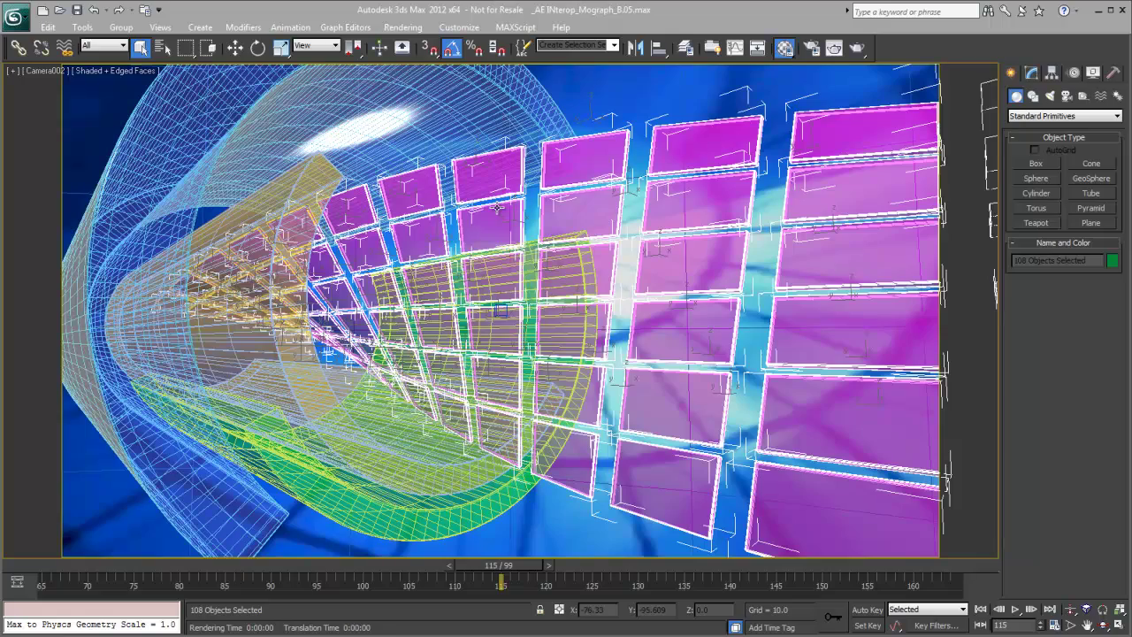
click(403, 27)
click(404, 94)
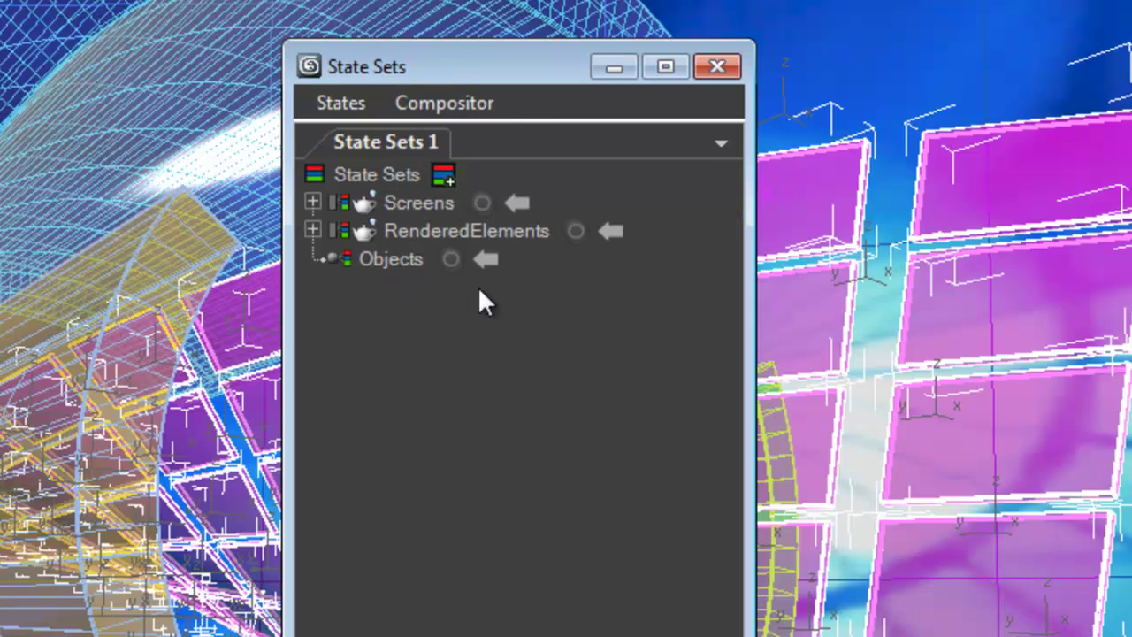
drag(463, 78, 306, 101)
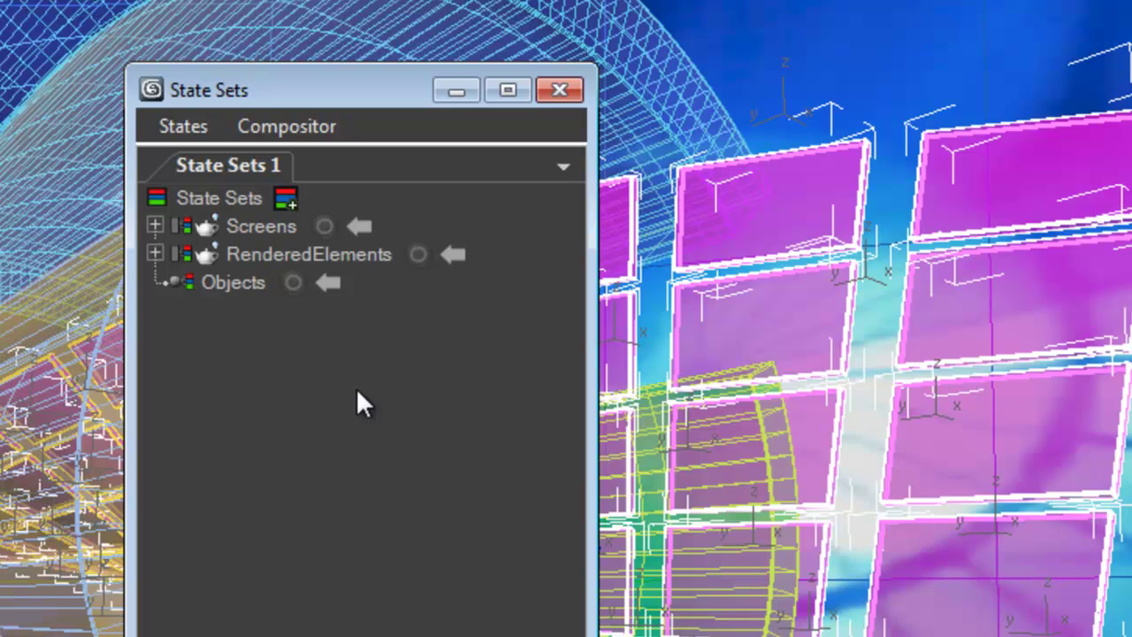
drag(358, 99, 310, 121)
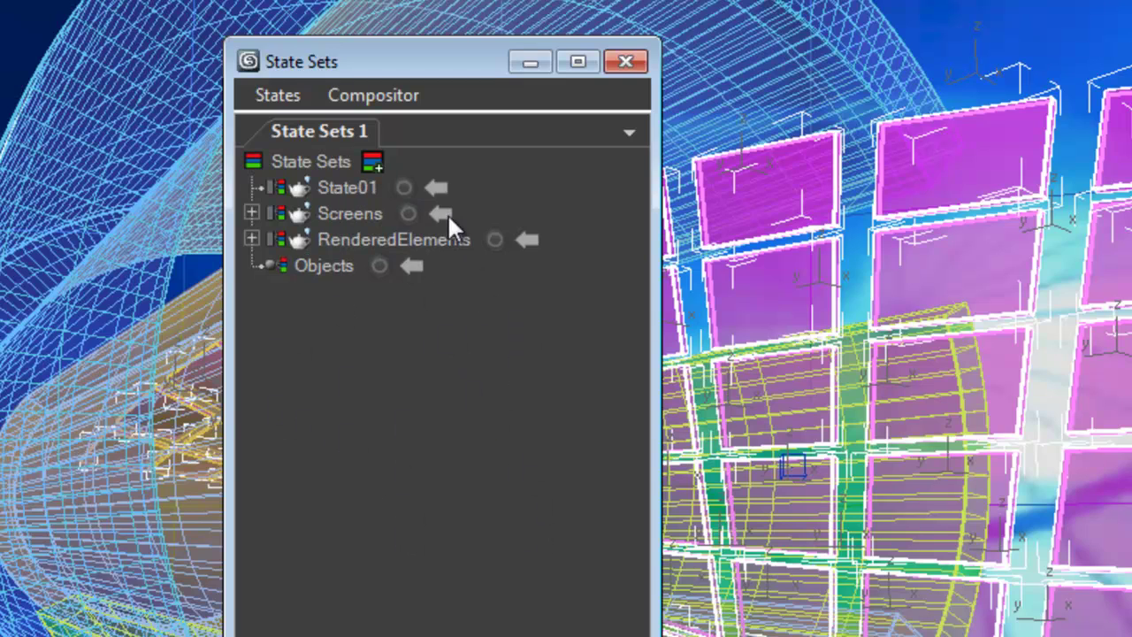
Rename the state State01 as PurpleGlass and start recording it
click(368, 190)
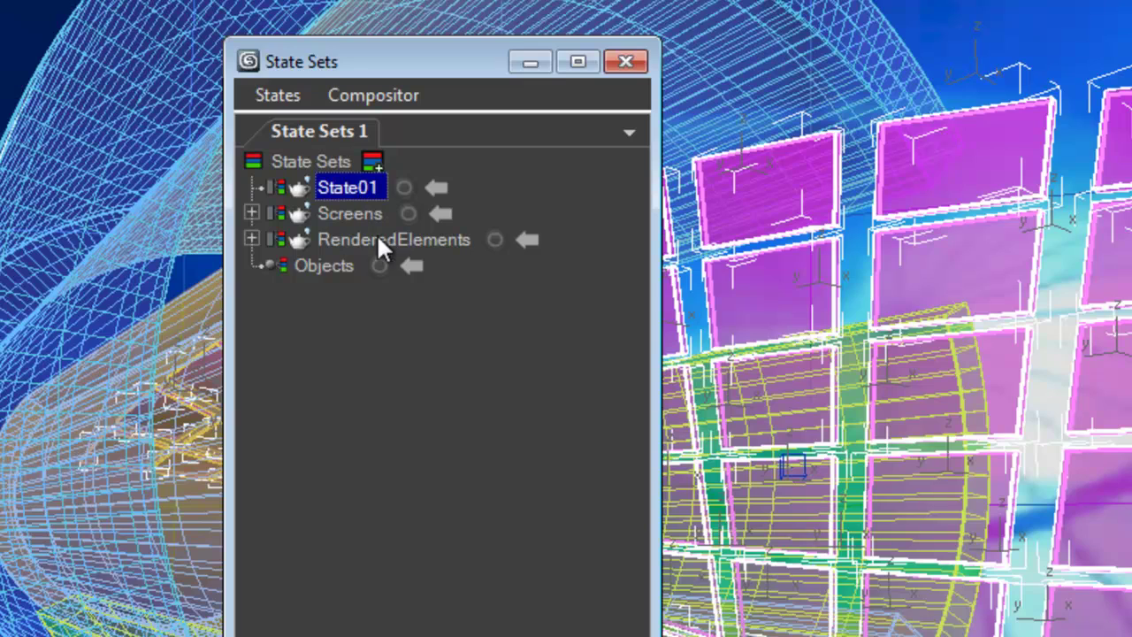
click(349, 188)
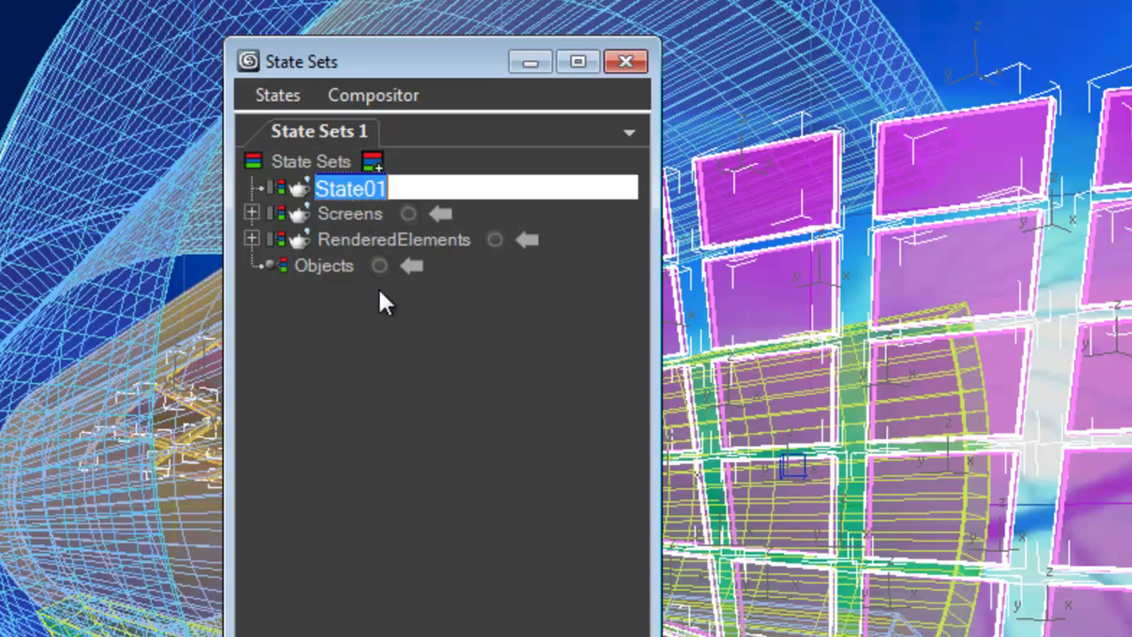
text(Purple)
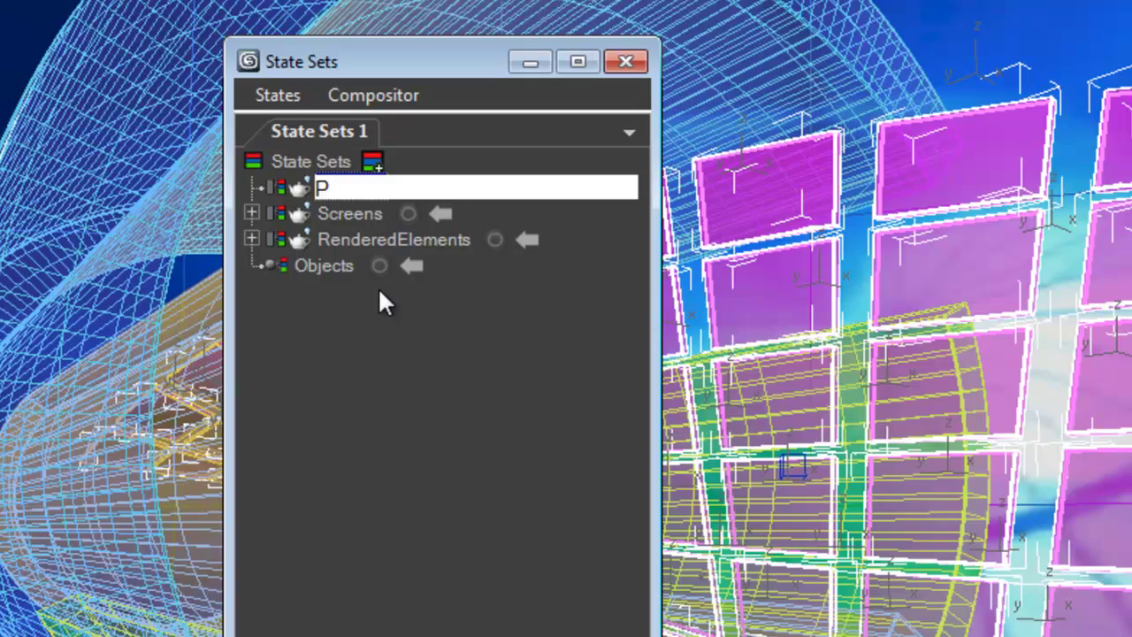
text(Glass)
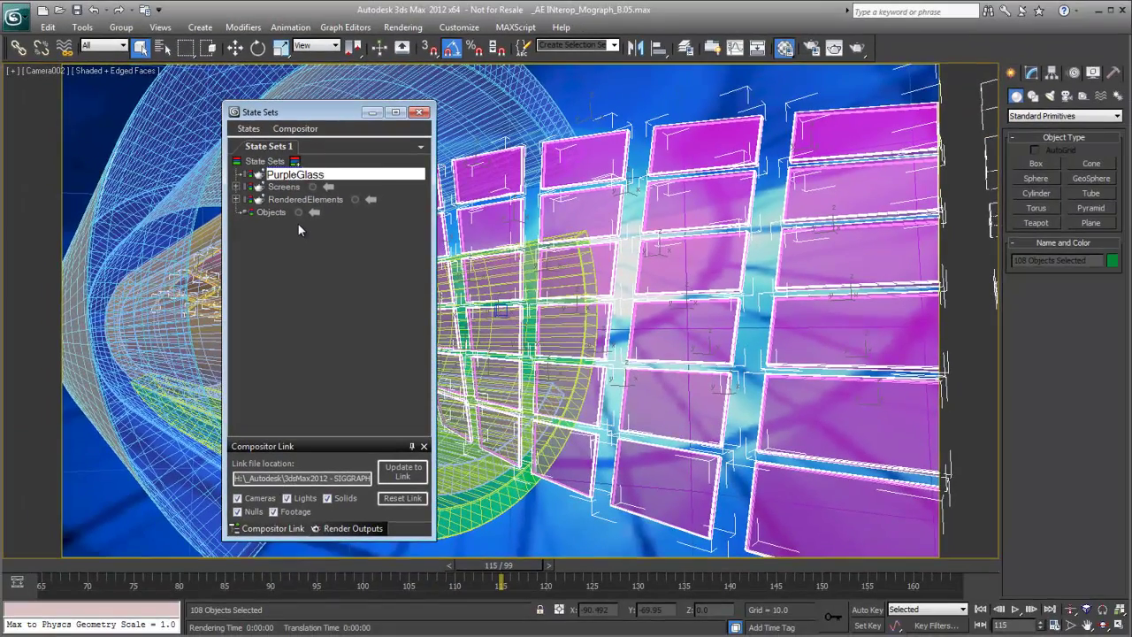
key(Return)
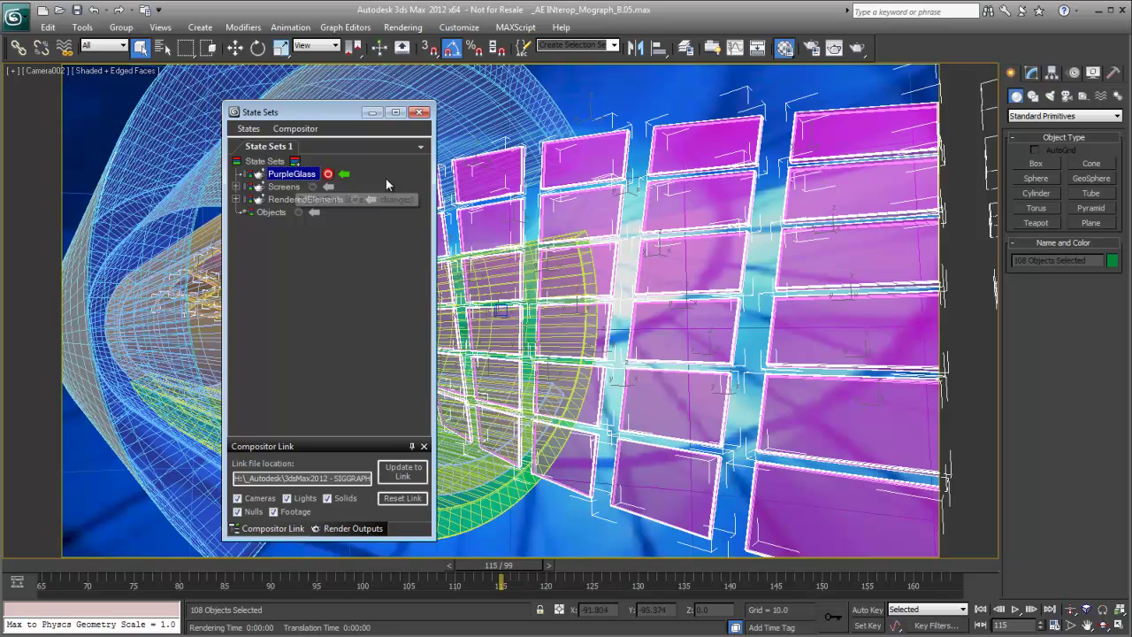
Hide the Tubes and Backplate layers so that only the purple screens are shown
click(685, 48)
drag(712, 111, 646, 131)
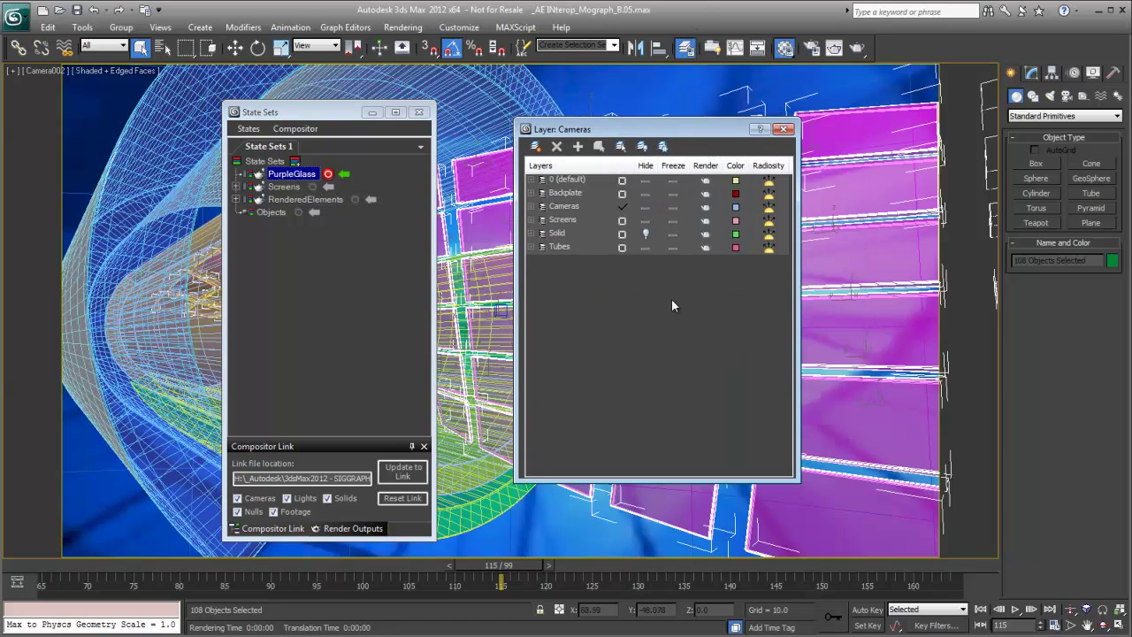
click(645, 247)
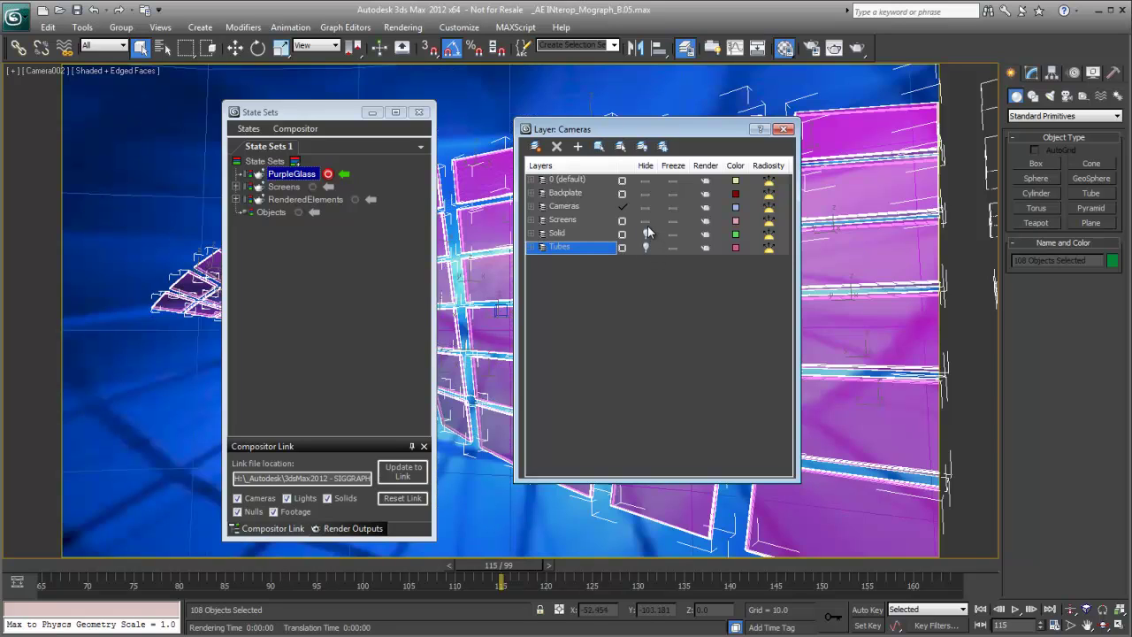
click(645, 193)
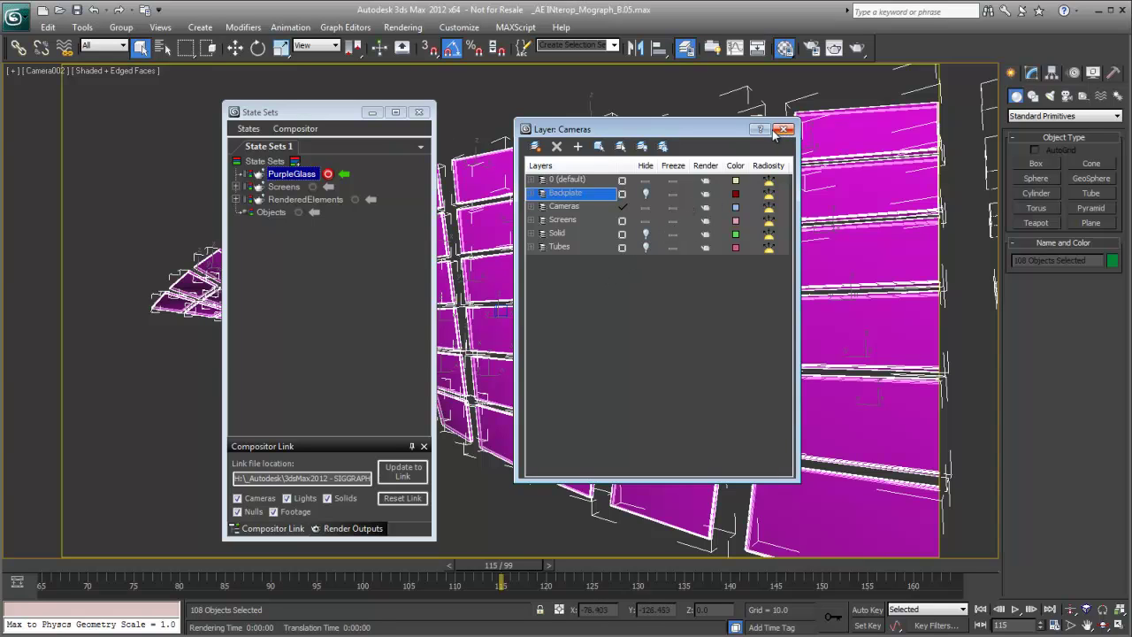
click(775, 131)
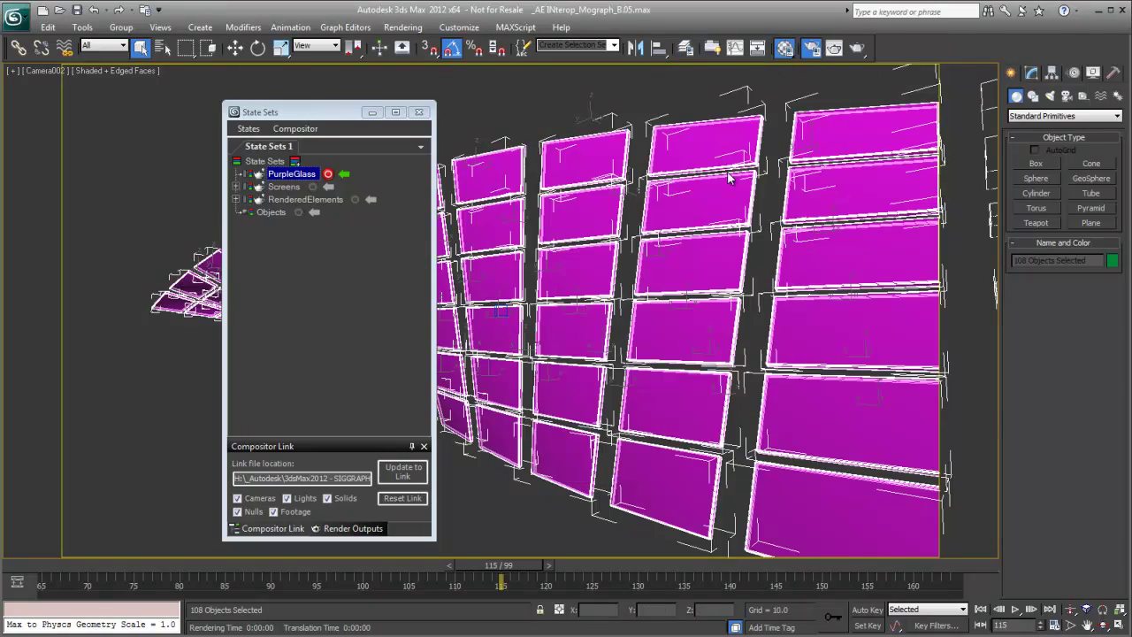
Enable the Matte_Purple render element in the render setup
key(F10)
click(798, 115)
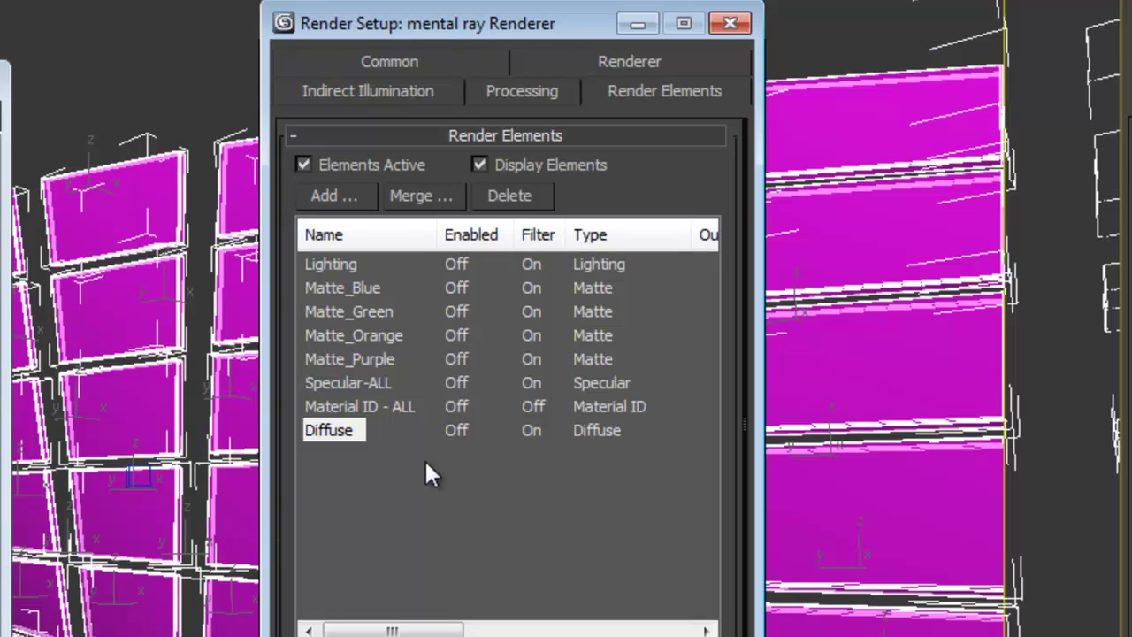
click(357, 292)
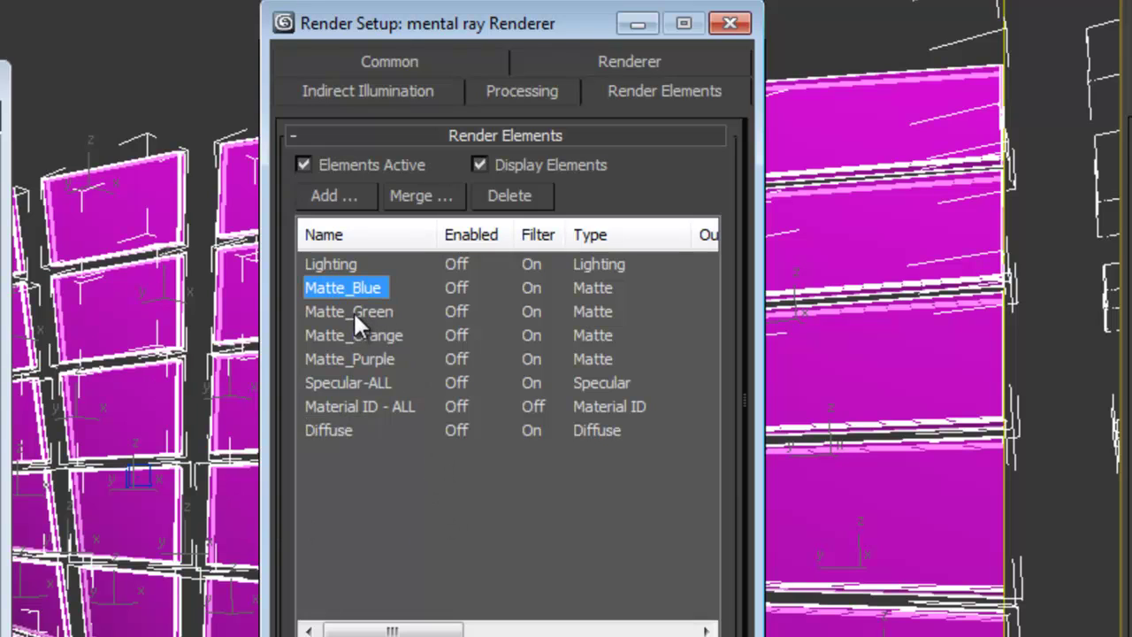
shift+click(354, 317)
shift+click(371, 330)
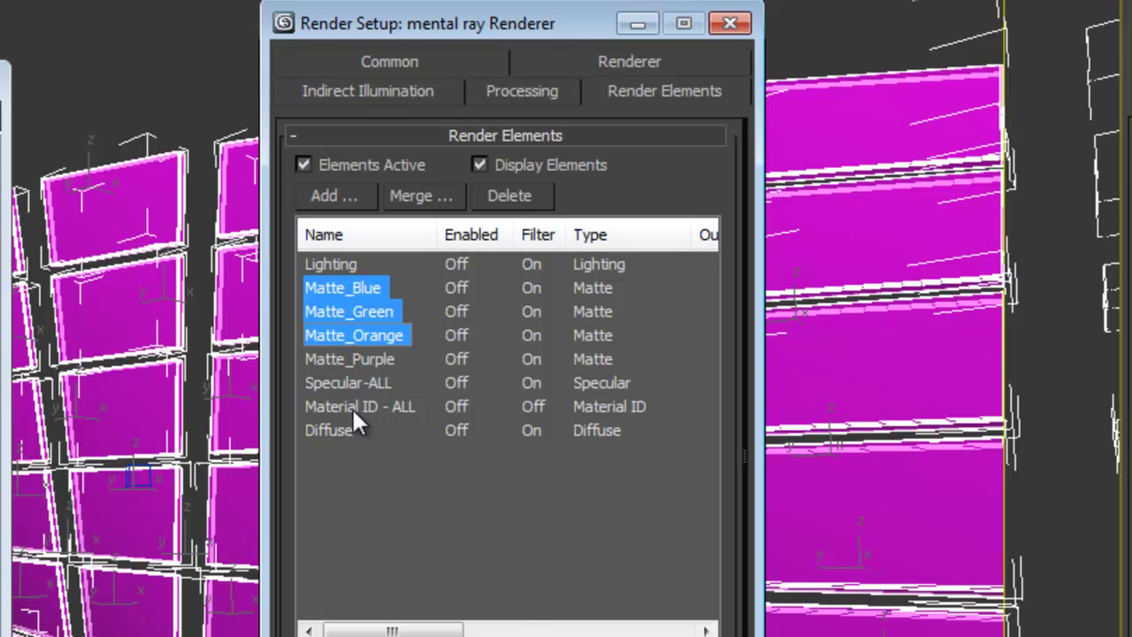
click(357, 361)
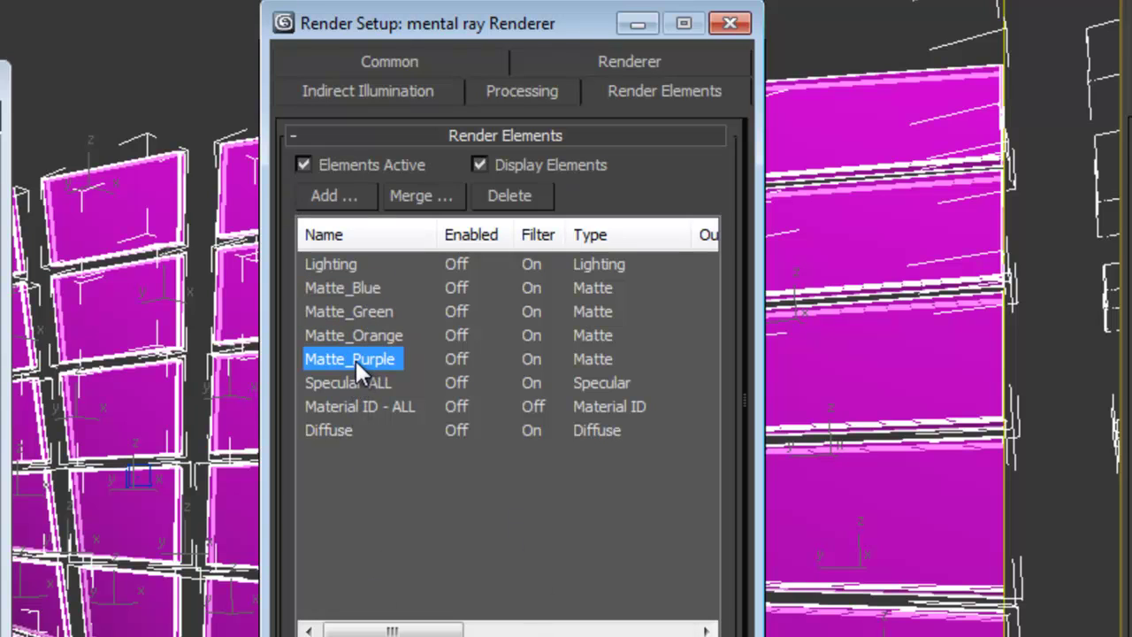
click(341, 636)
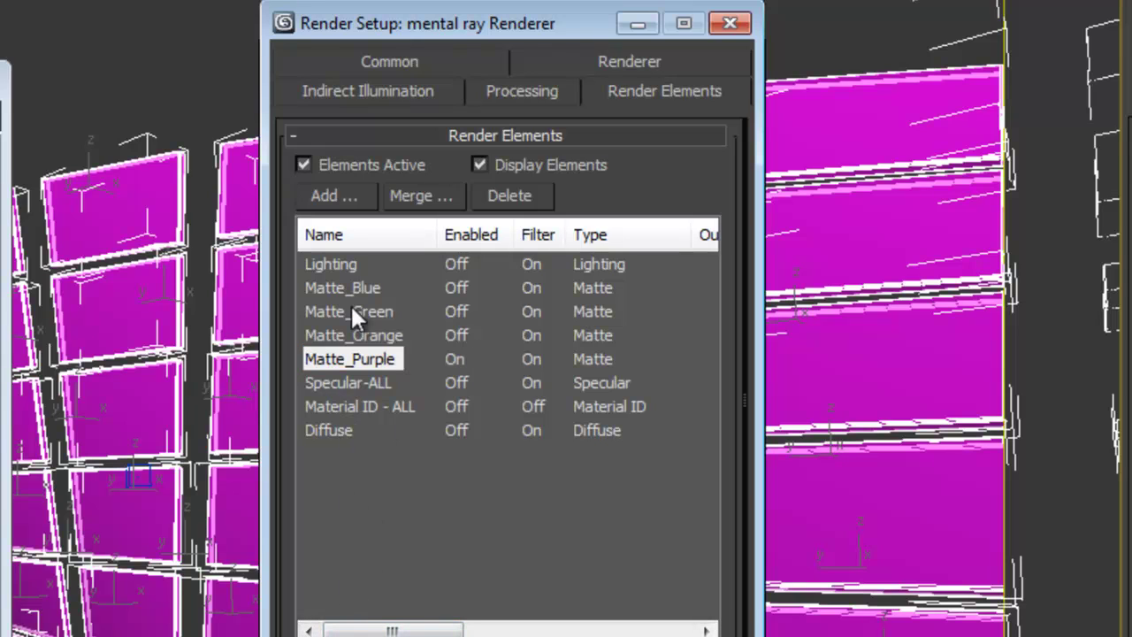
Enable the Specular-ALL, Diffuse and Lighting render elements
click(371, 383)
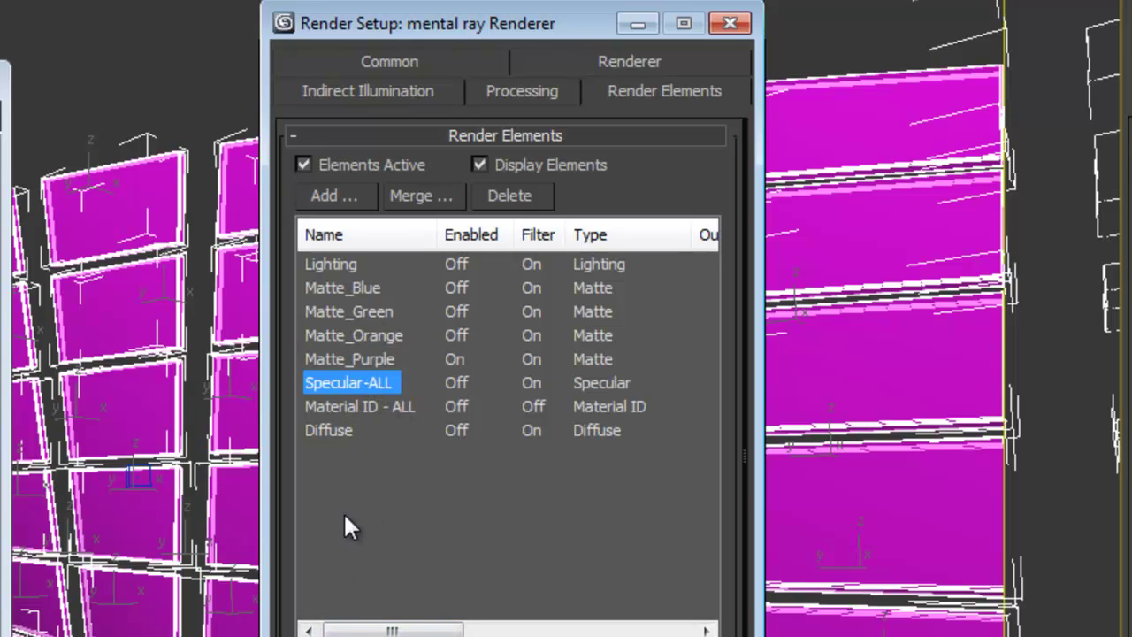
click(315, 636)
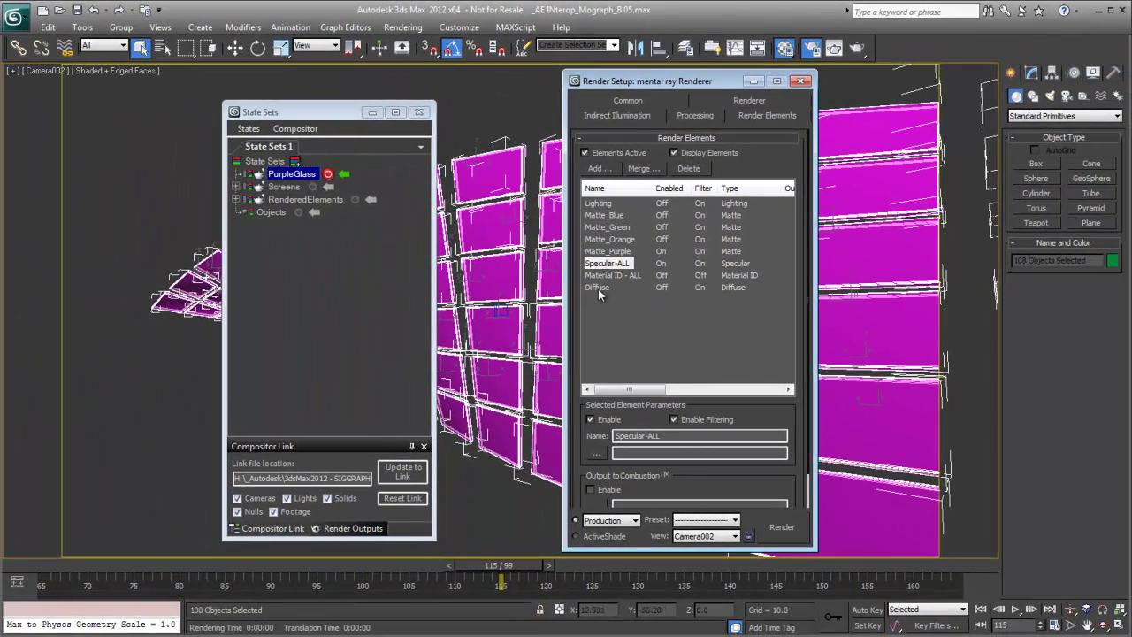
click(513, 334)
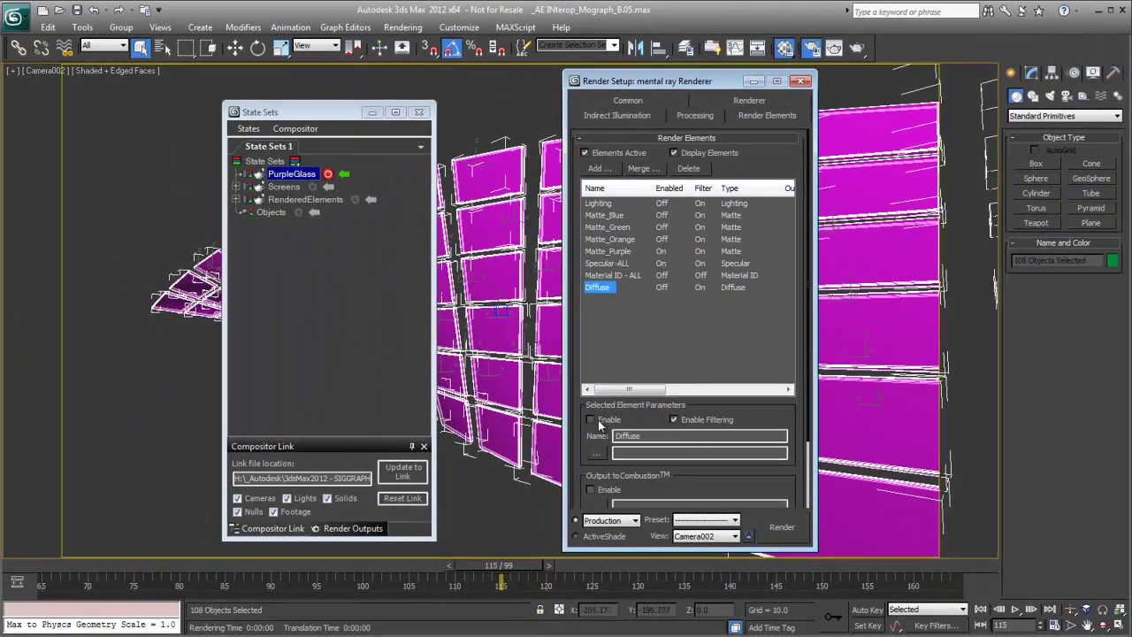
click(591, 420)
click(602, 204)
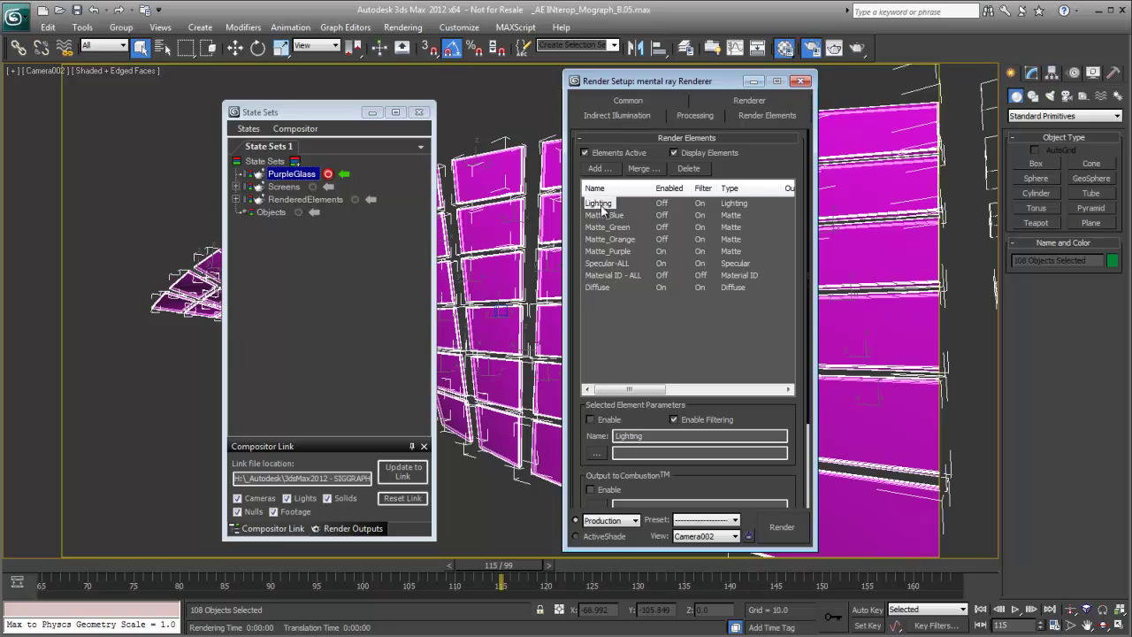
click(607, 420)
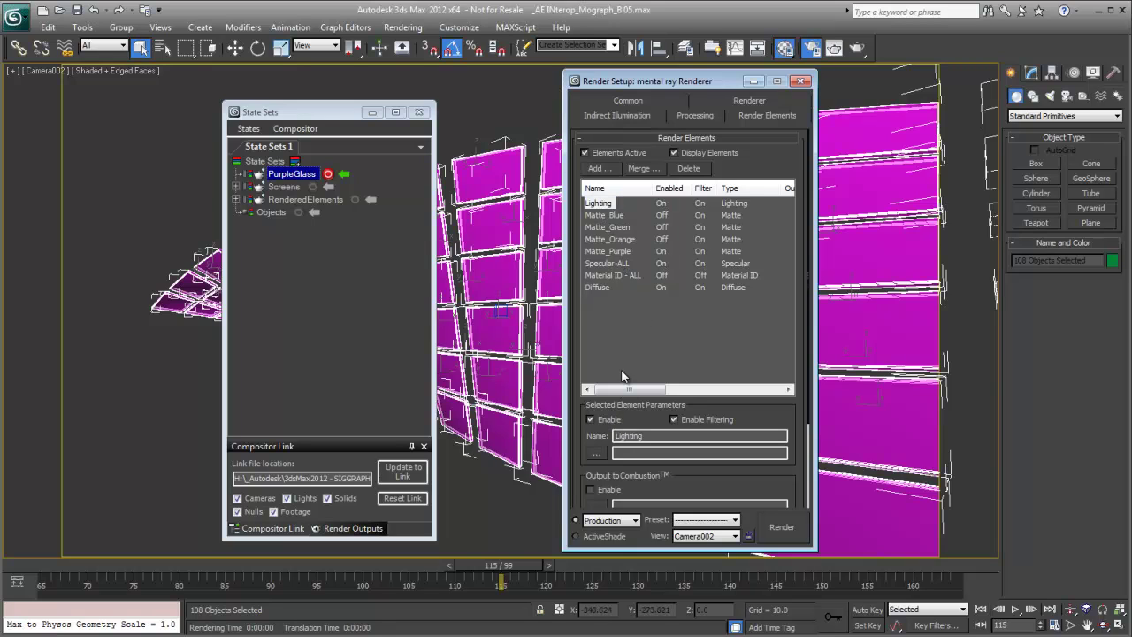
Set the render time output to a frame range from 0 to 330
click(624, 100)
click(609, 210)
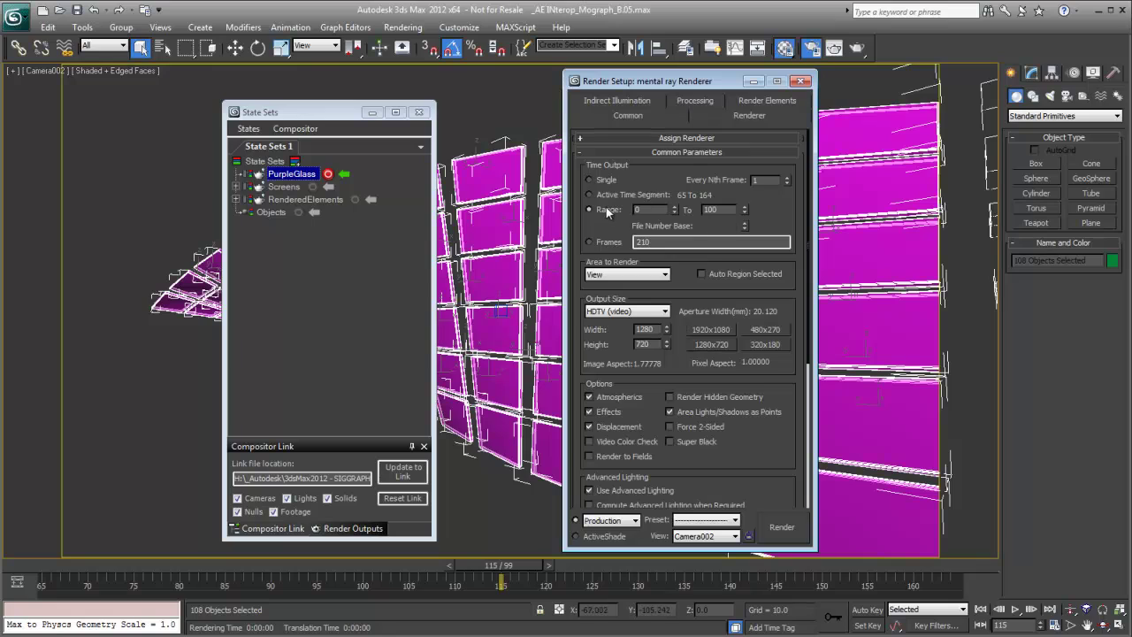
double_click(717, 210)
text(330)
key(Return)
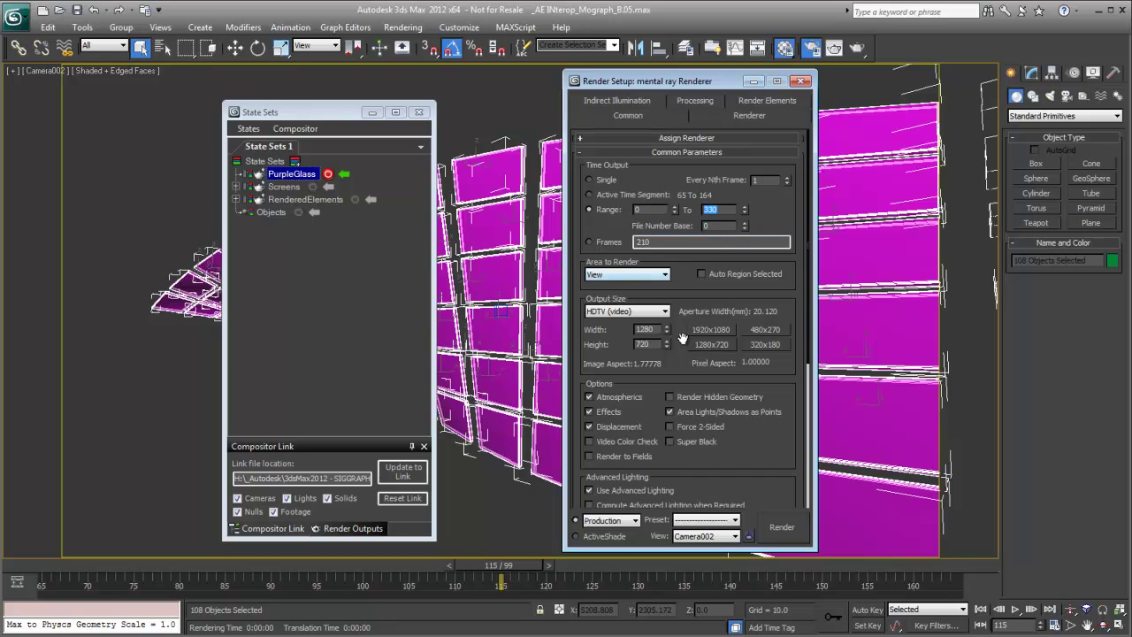
scroll(789, 460, down, 5)
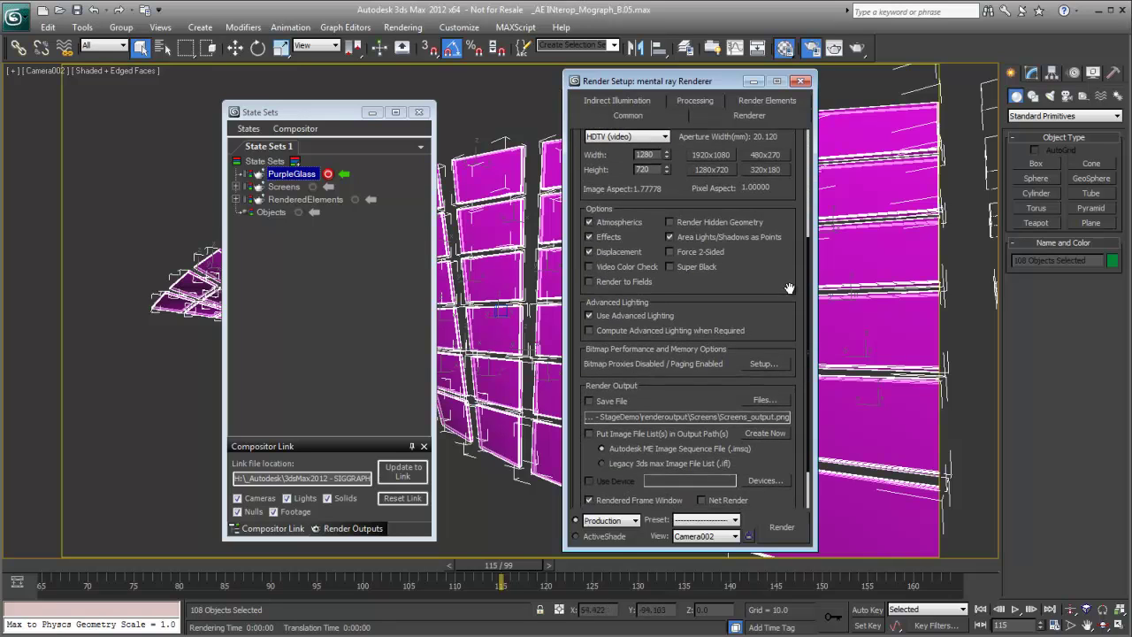
scroll(761, 305, up, 5)
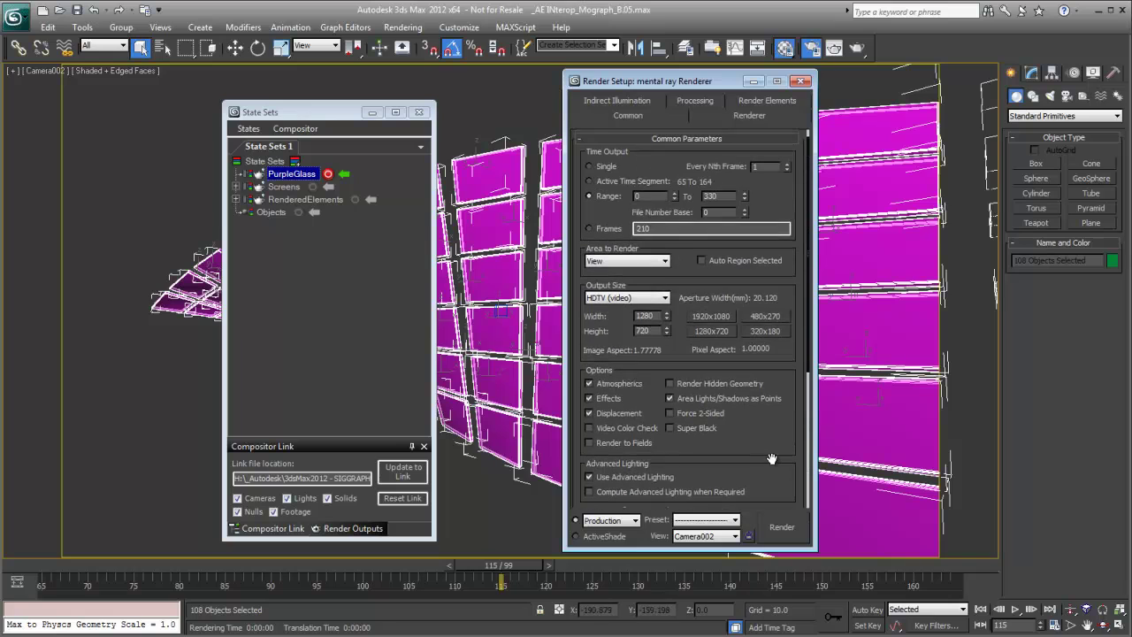
Stop recording the PurpleGlass state and deactivate it
click(327, 174)
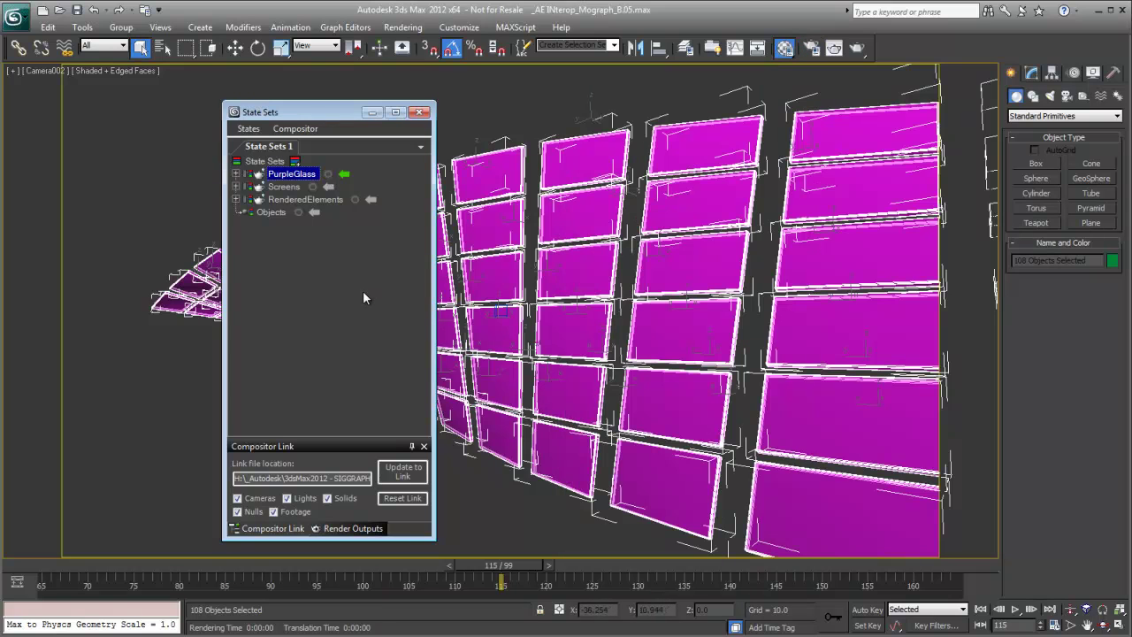
click(344, 175)
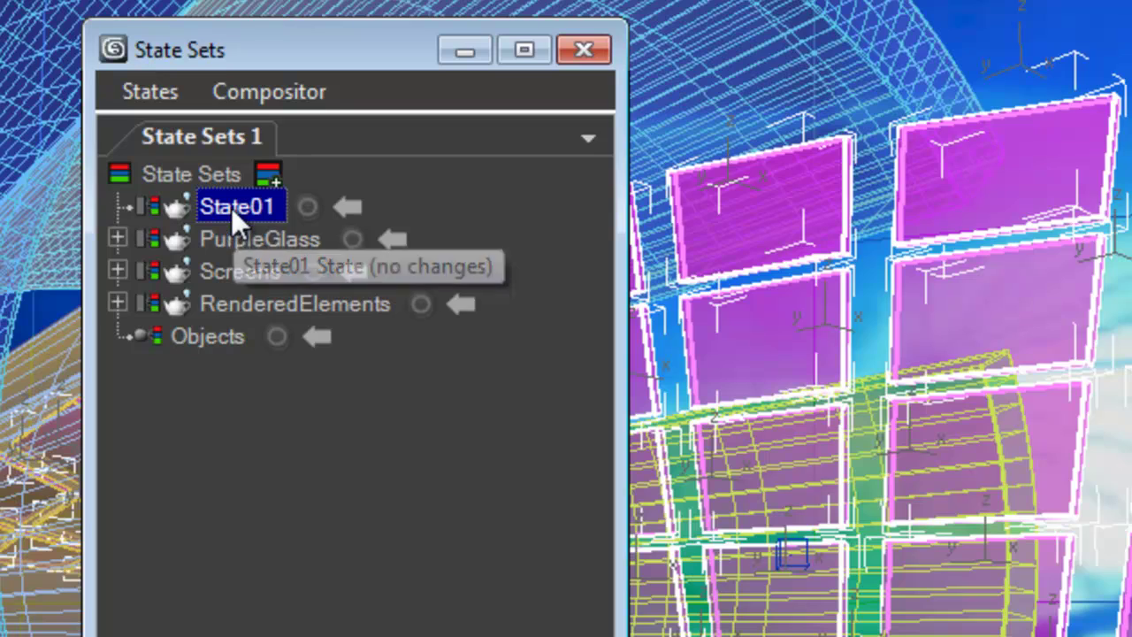
Rename the new state State01 as AO and start recording it
double_click(231, 207)
text(AO)
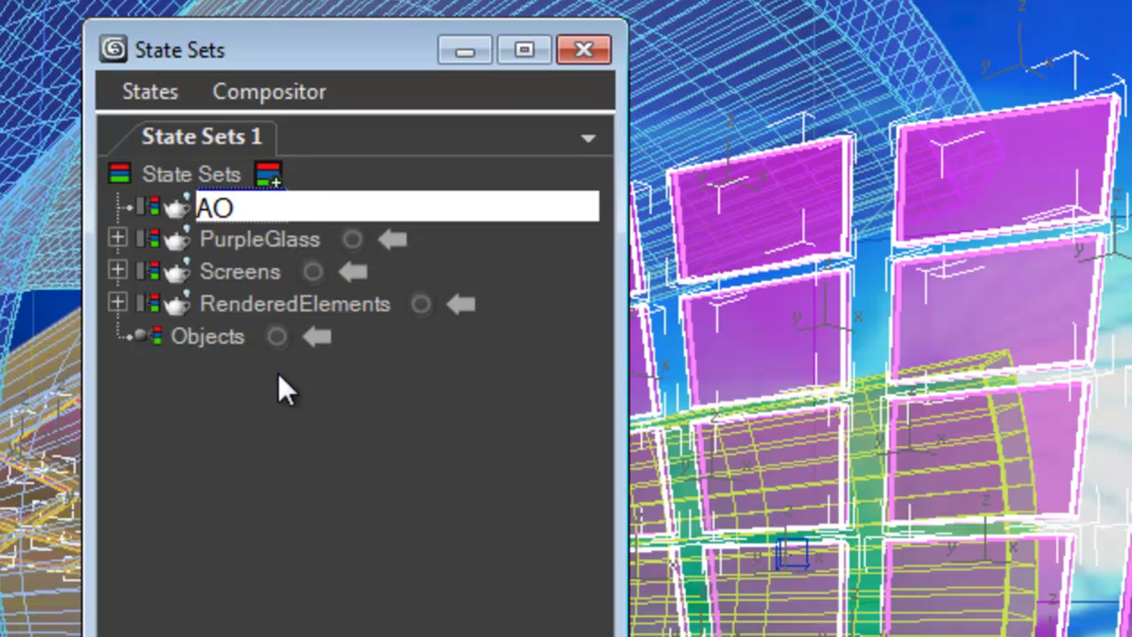
click(307, 418)
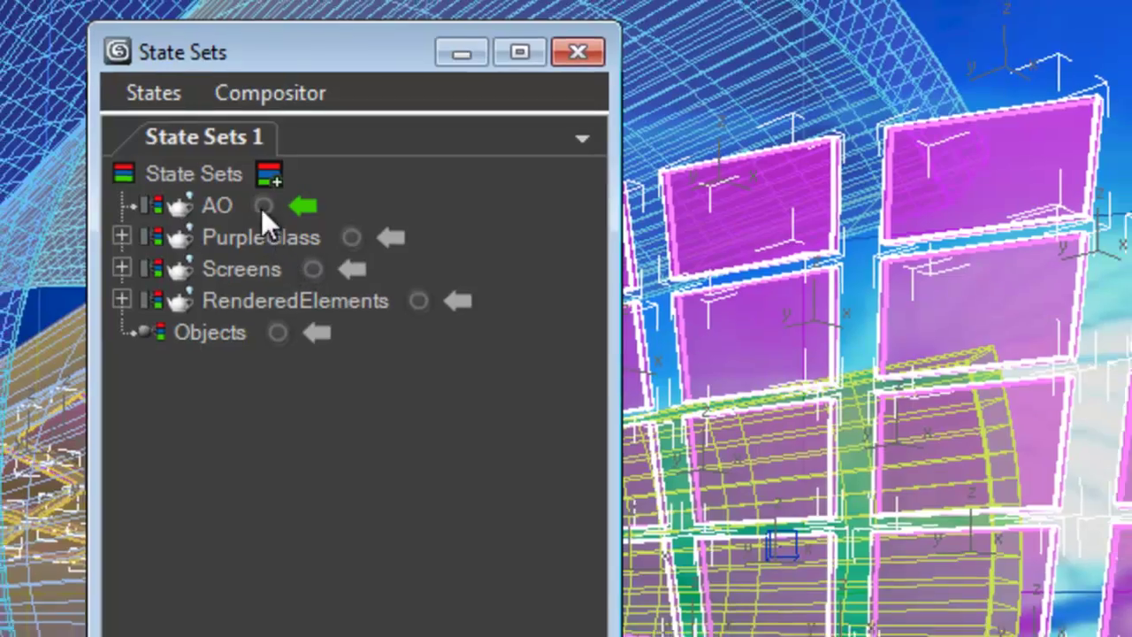
click(263, 207)
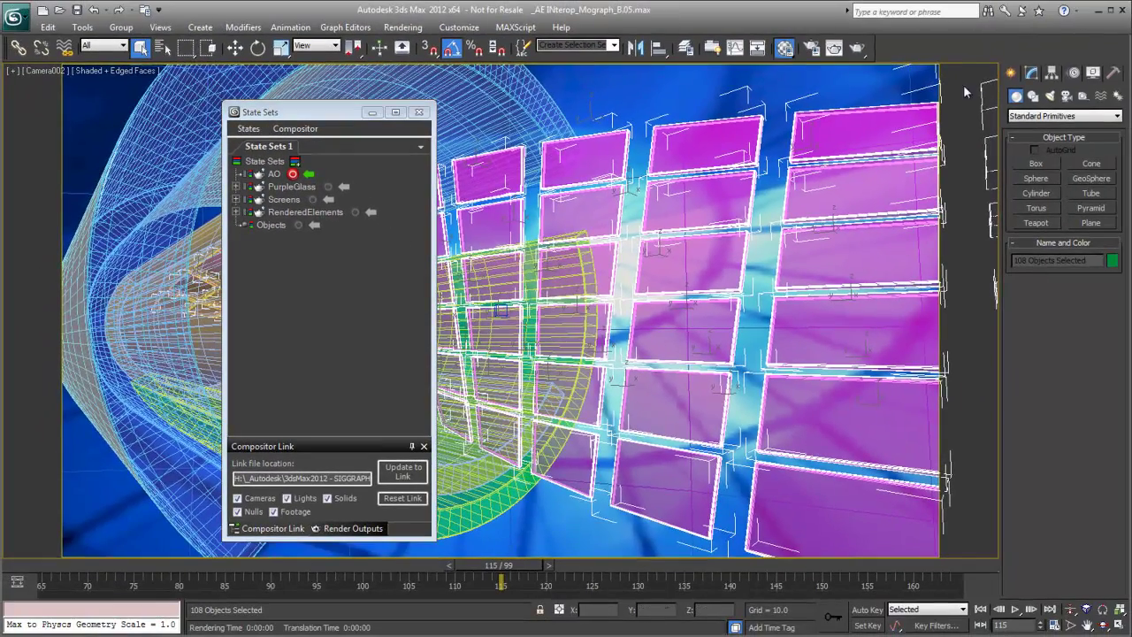
Enable mental ray's Material Override for the AO state and assign the white Ambient/Reflective Occlusion material from the Material Editor to it
key(m)
click(805, 237)
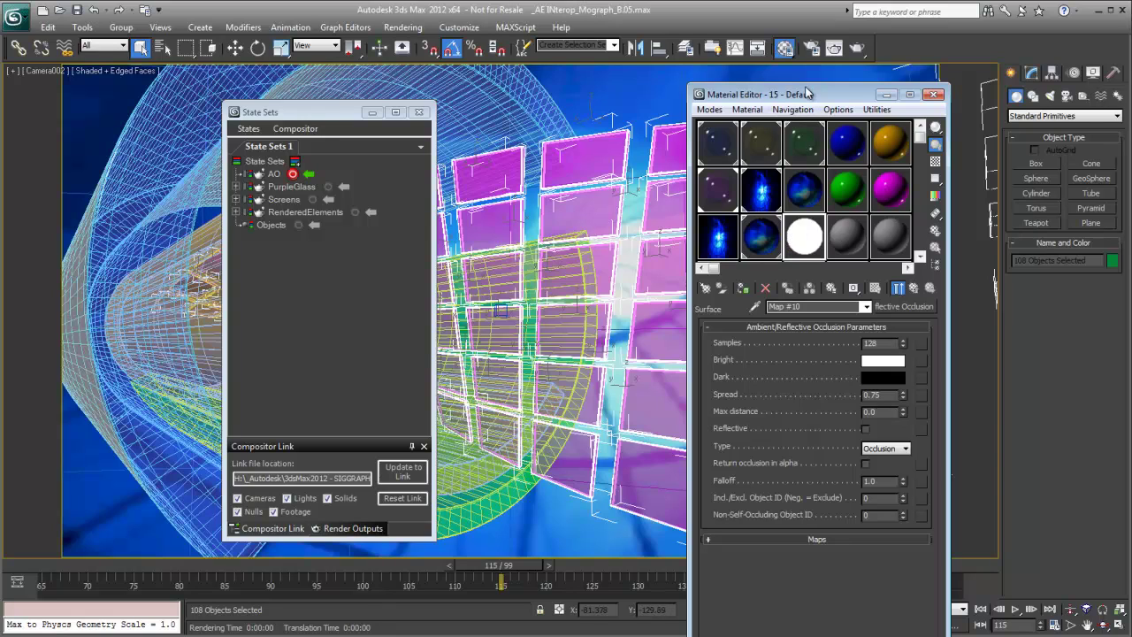
click(812, 50)
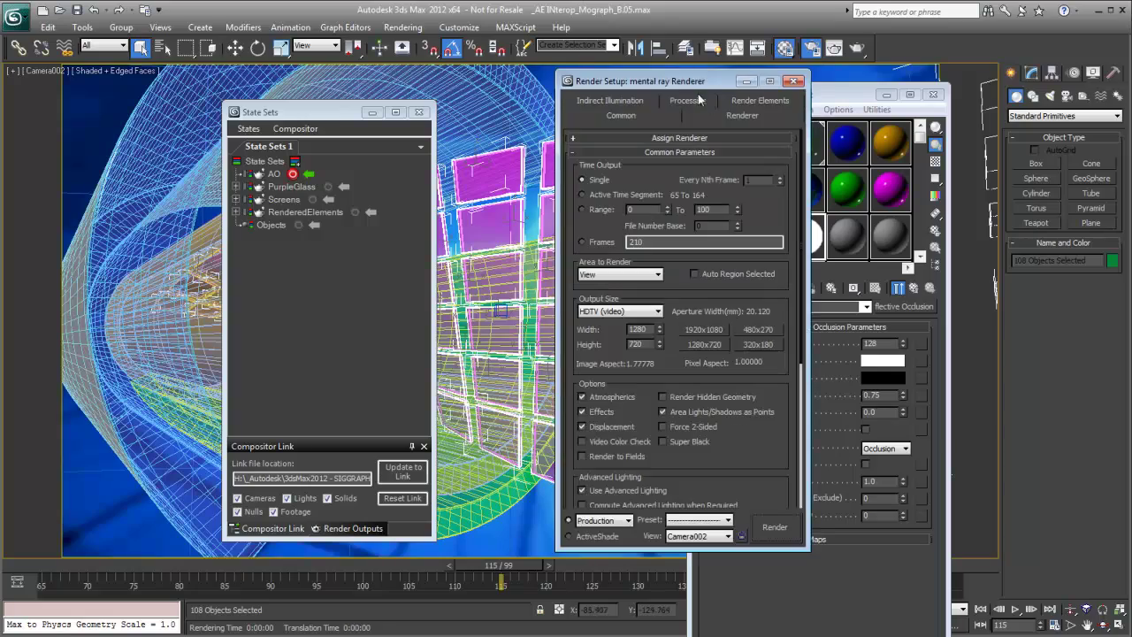
drag(673, 81, 566, 84)
click(651, 119)
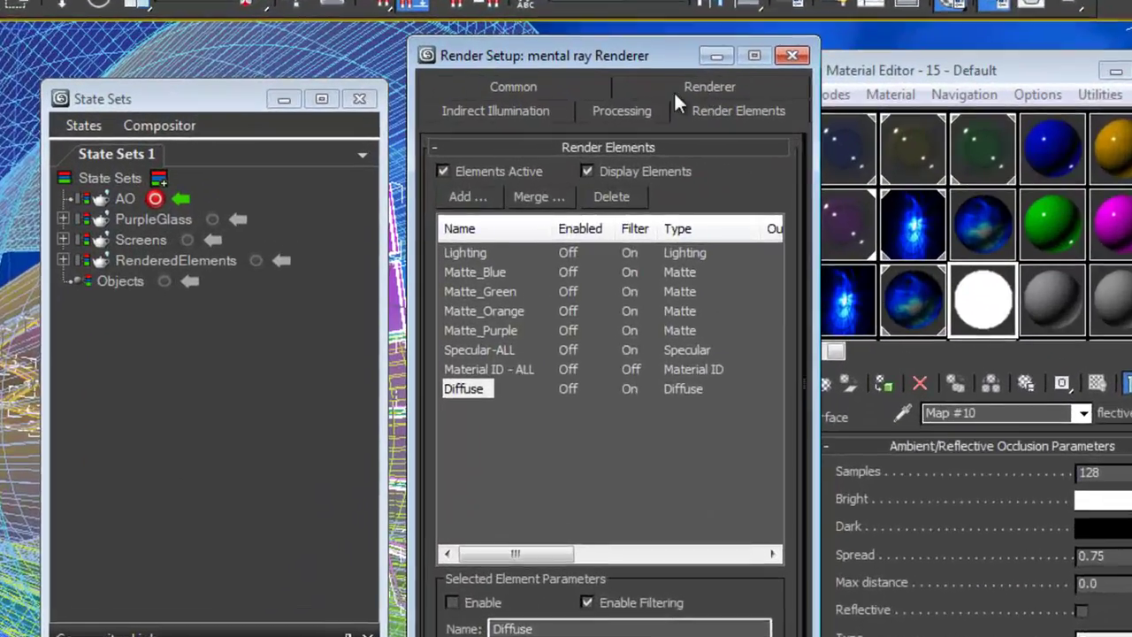
click(584, 119)
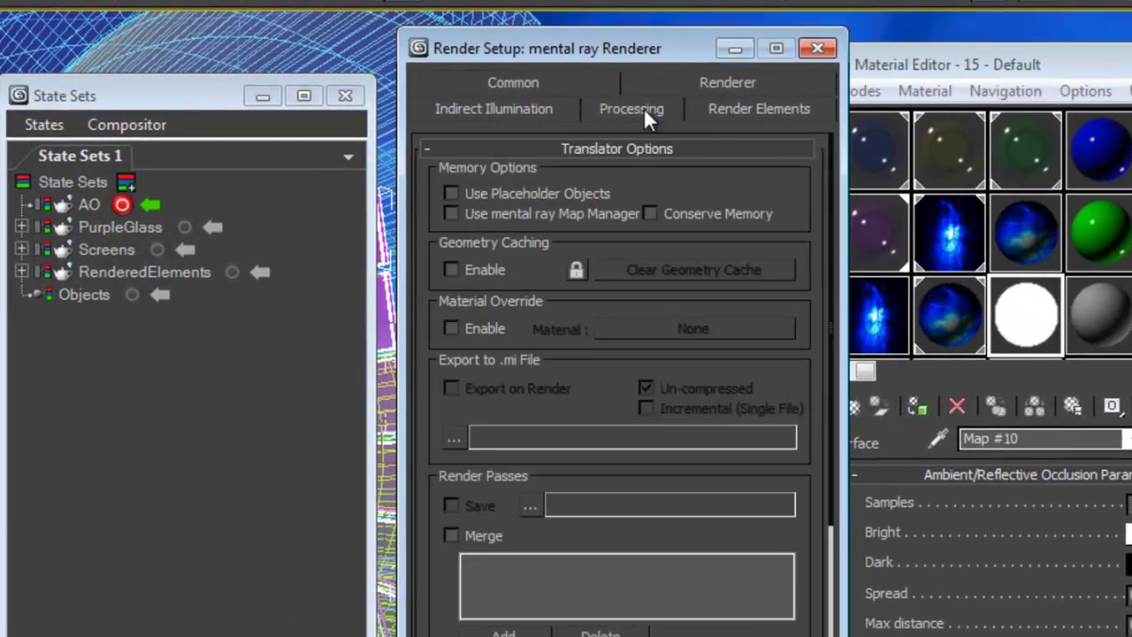
click(451, 328)
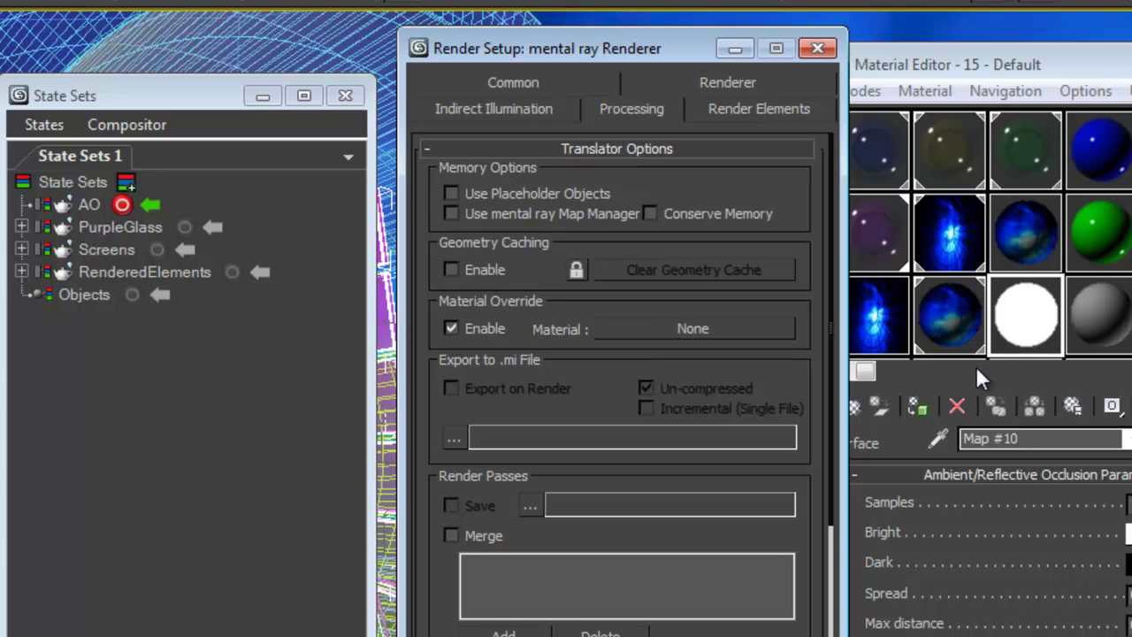
drag(1026, 316, 739, 329)
click(567, 531)
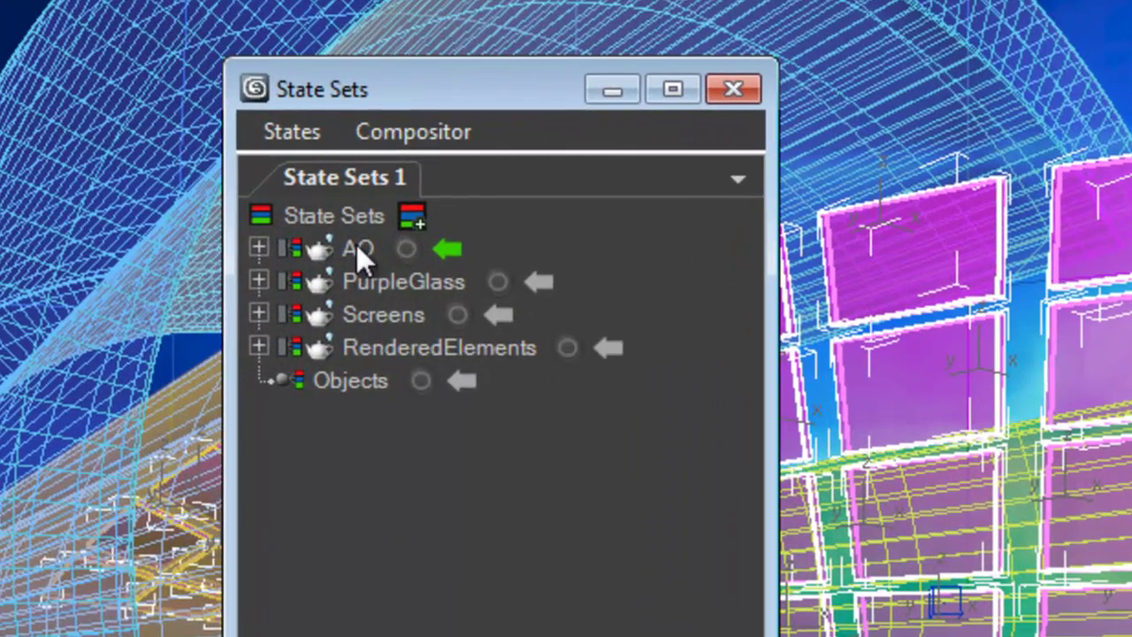
Examine the commands available for the AO state, including Render Selected States
click(355, 252)
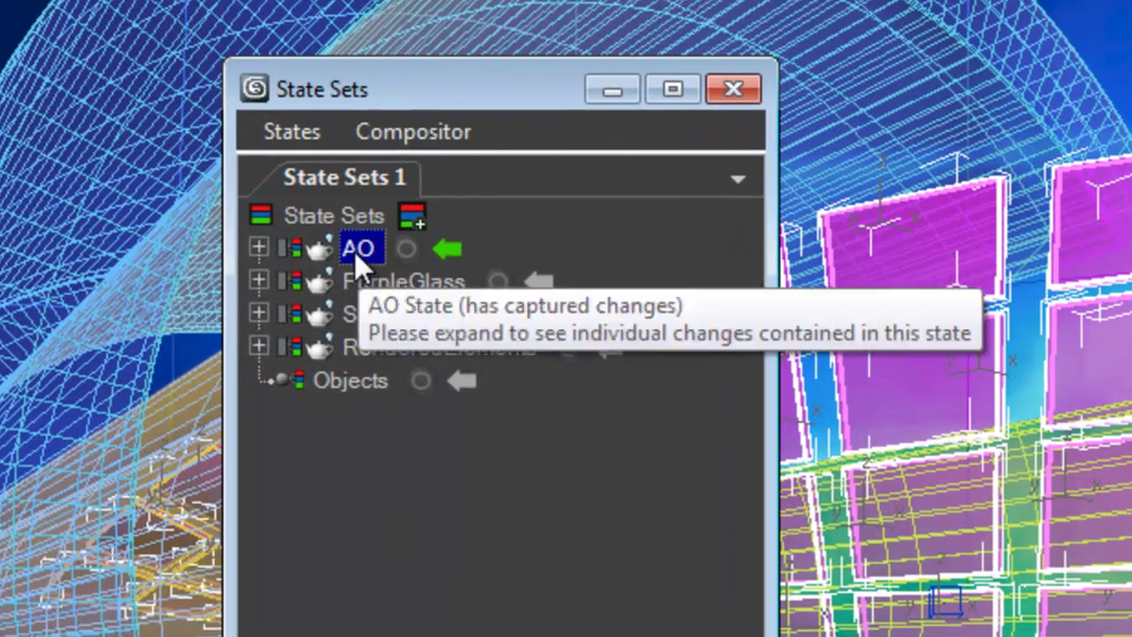
right_click(357, 254)
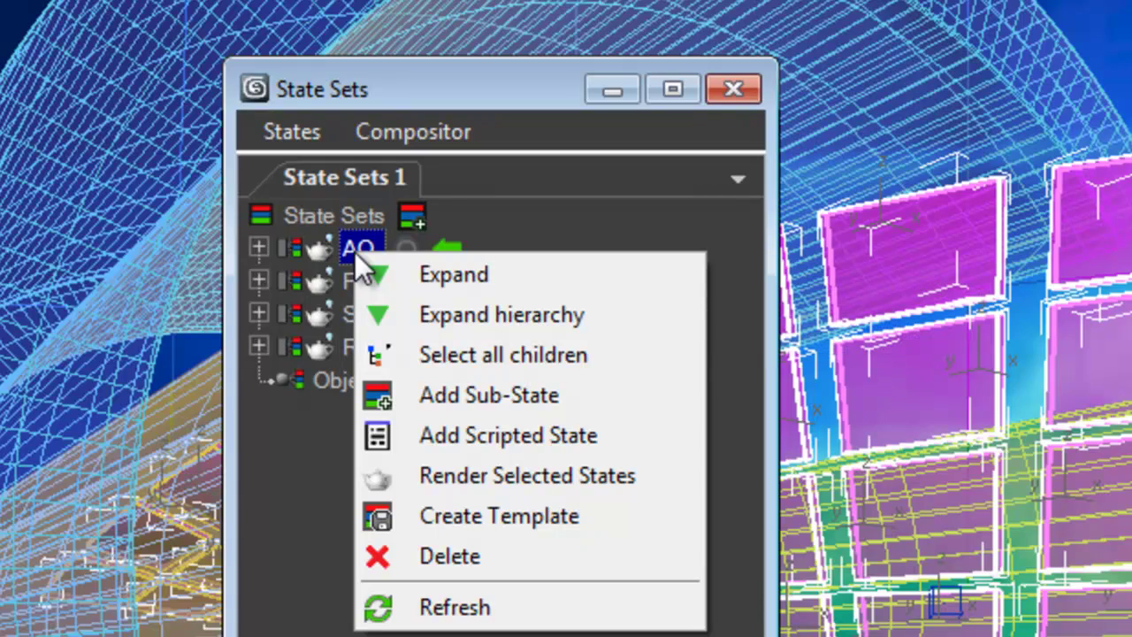
click(541, 478)
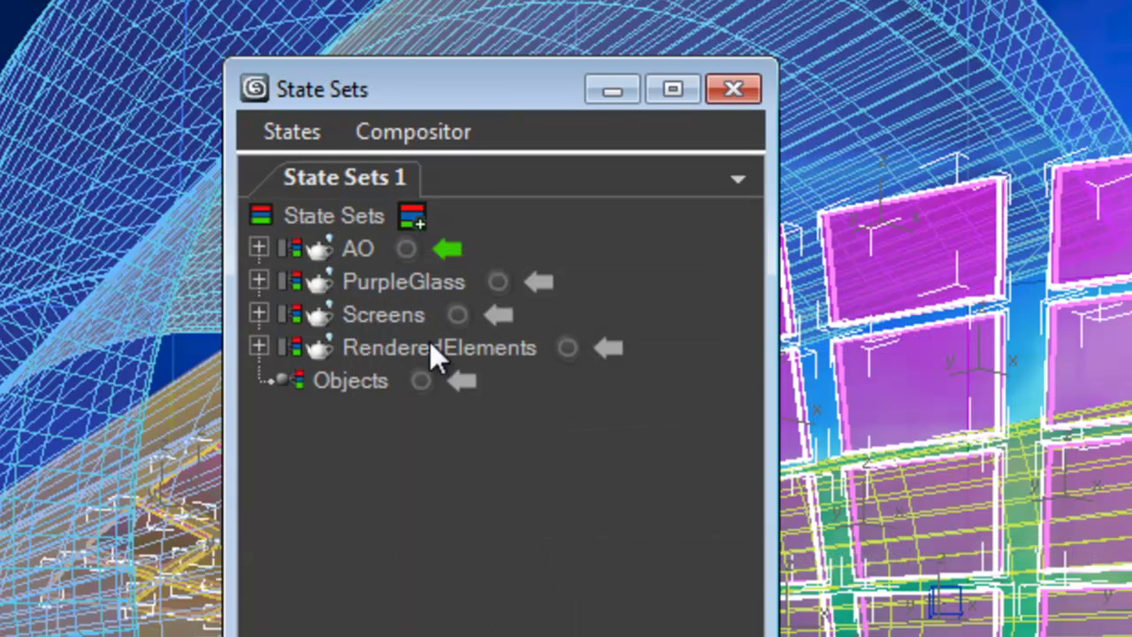
right_click(359, 226)
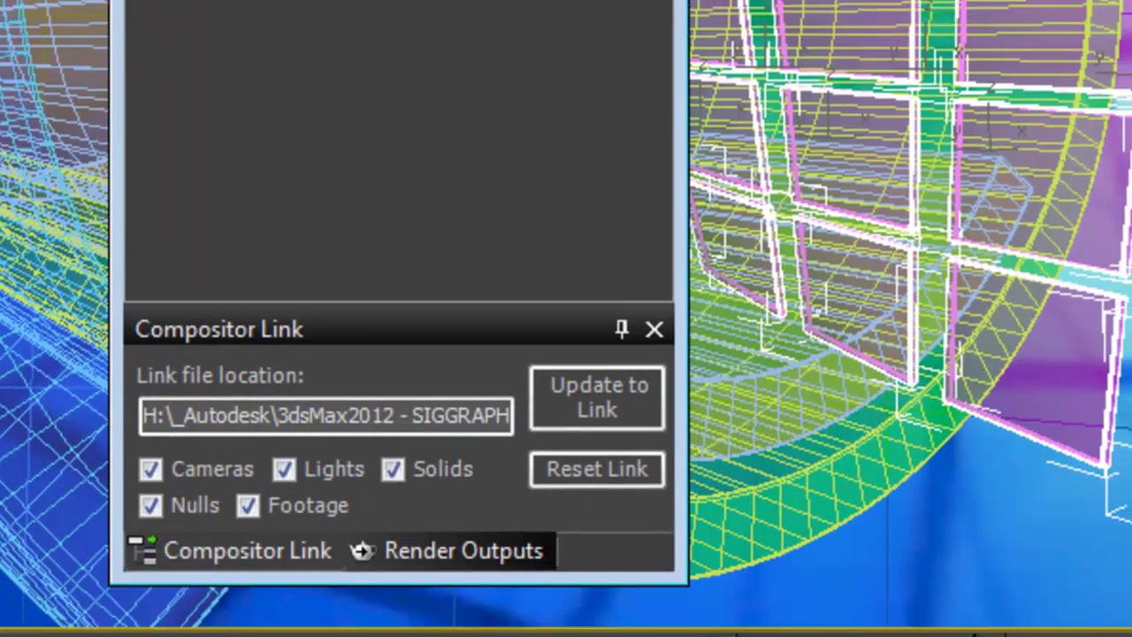
click(457, 135)
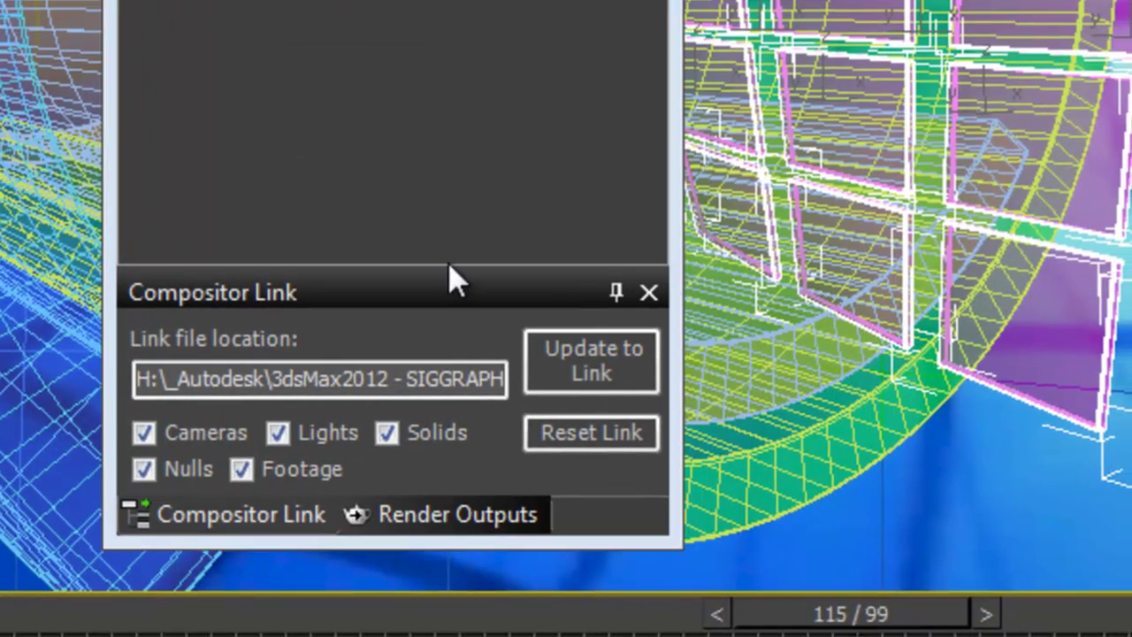
Change the extension in the render output file pattern to png and set the path for the states
drag(679, 381, 884, 381)
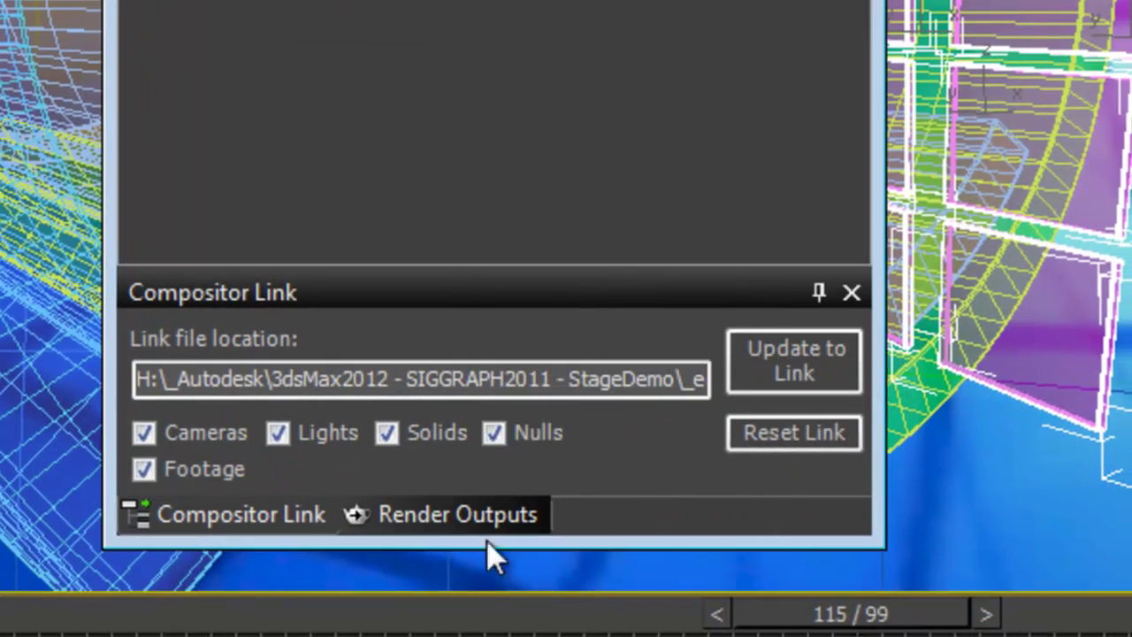
click(414, 522)
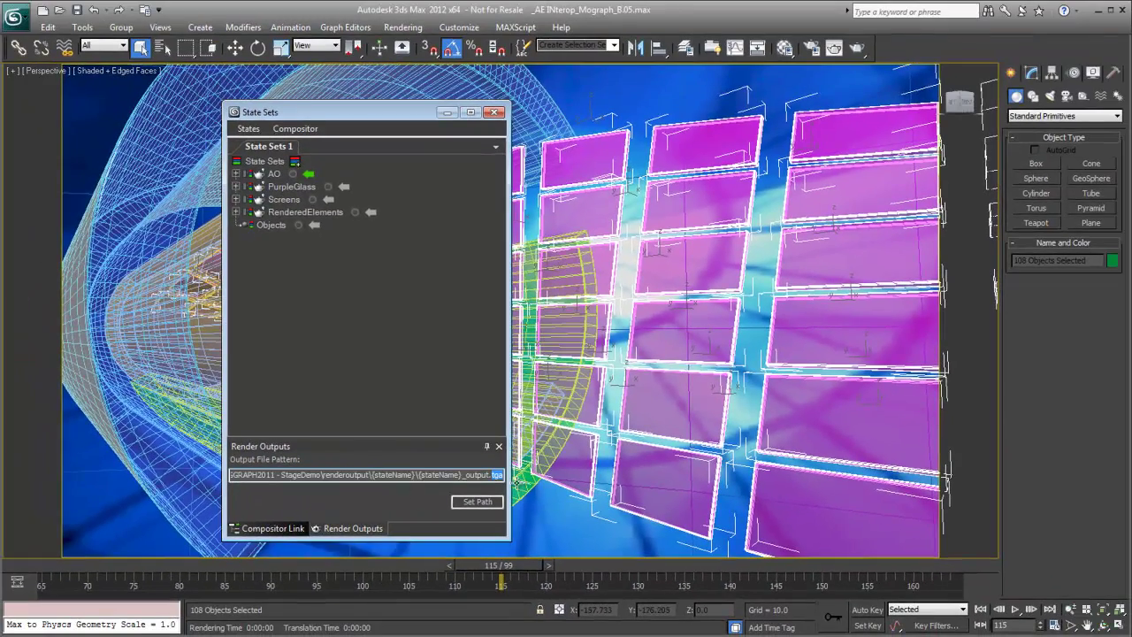
text(png)
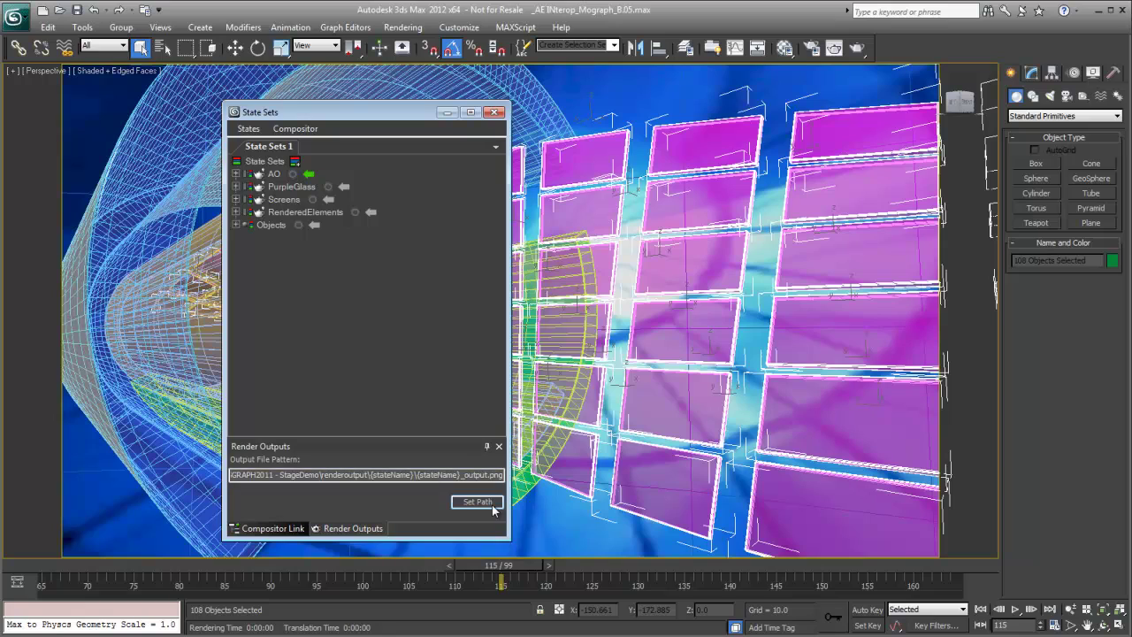
click(493, 508)
Select the AO and PurpleGlass states together and bring up the commands for the selected states
click(281, 175)
ctrl+click(288, 185)
right_click(287, 185)
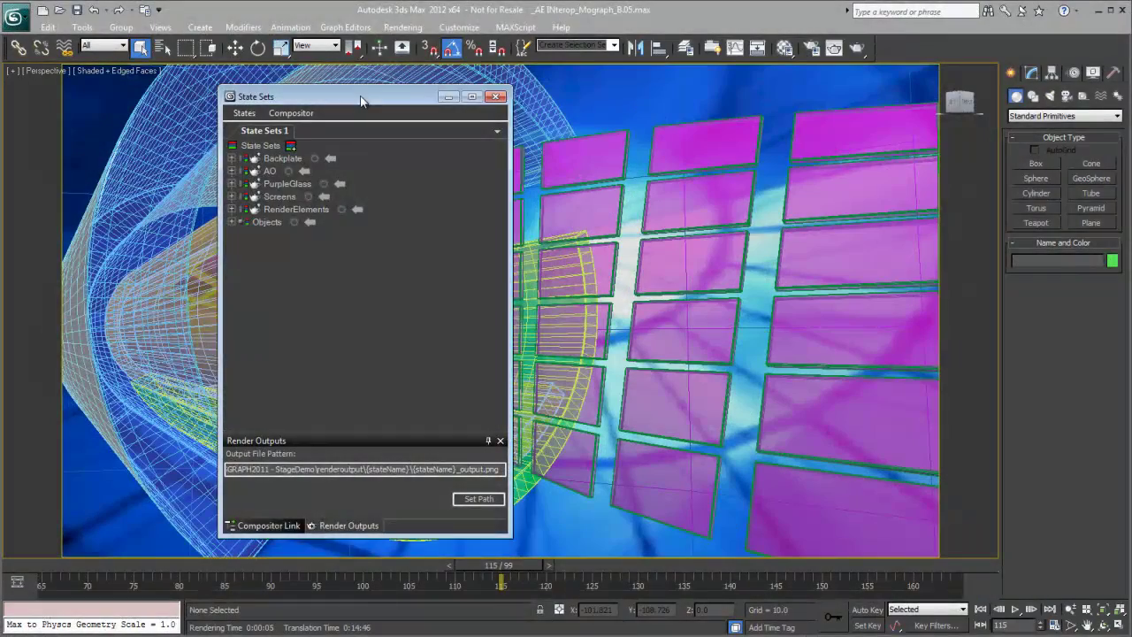
Open the Compositor View to lay out the rendered states as nodes feeding a composite
mouse_move(361, 102)
mouse_down()
mouse_move(372, 110)
mouse_move(365, 104)
mouse_up()
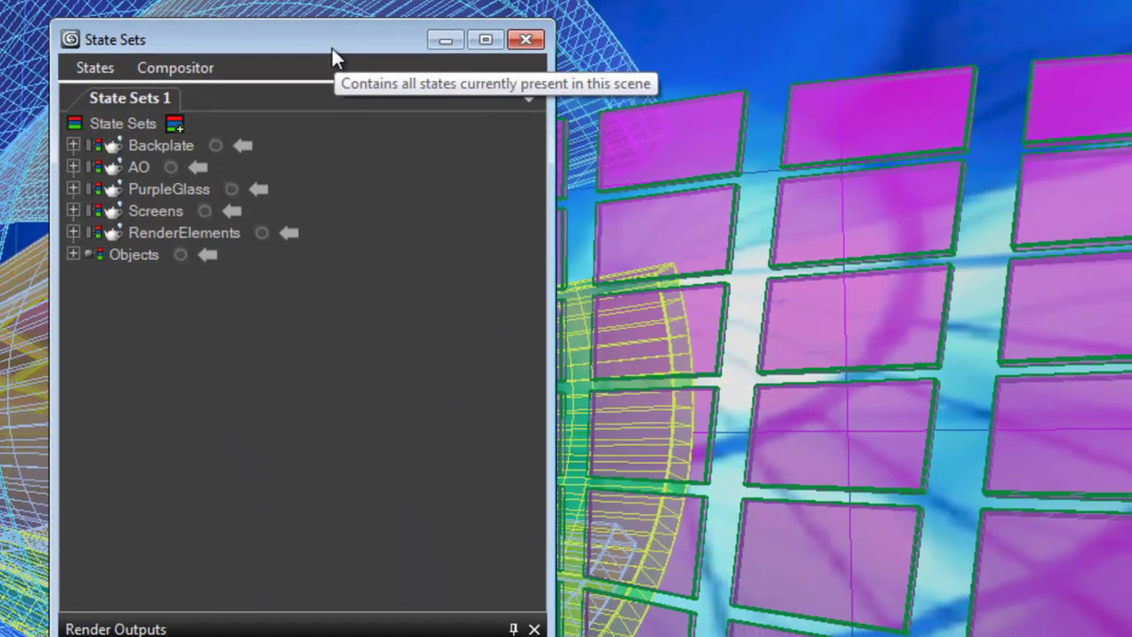
click(197, 71)
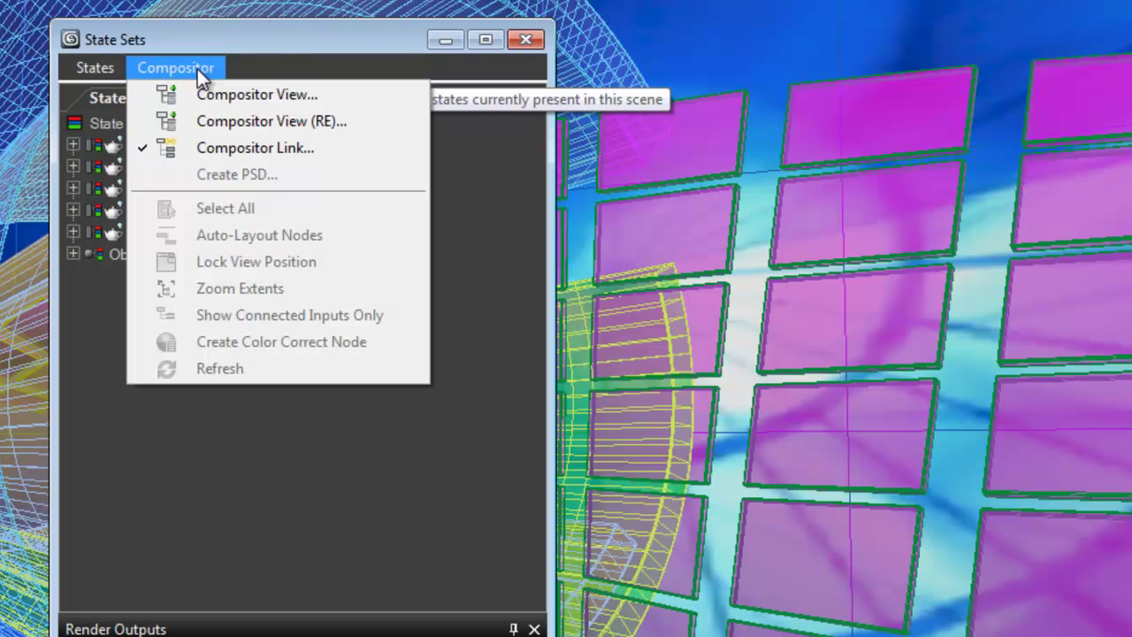
click(237, 96)
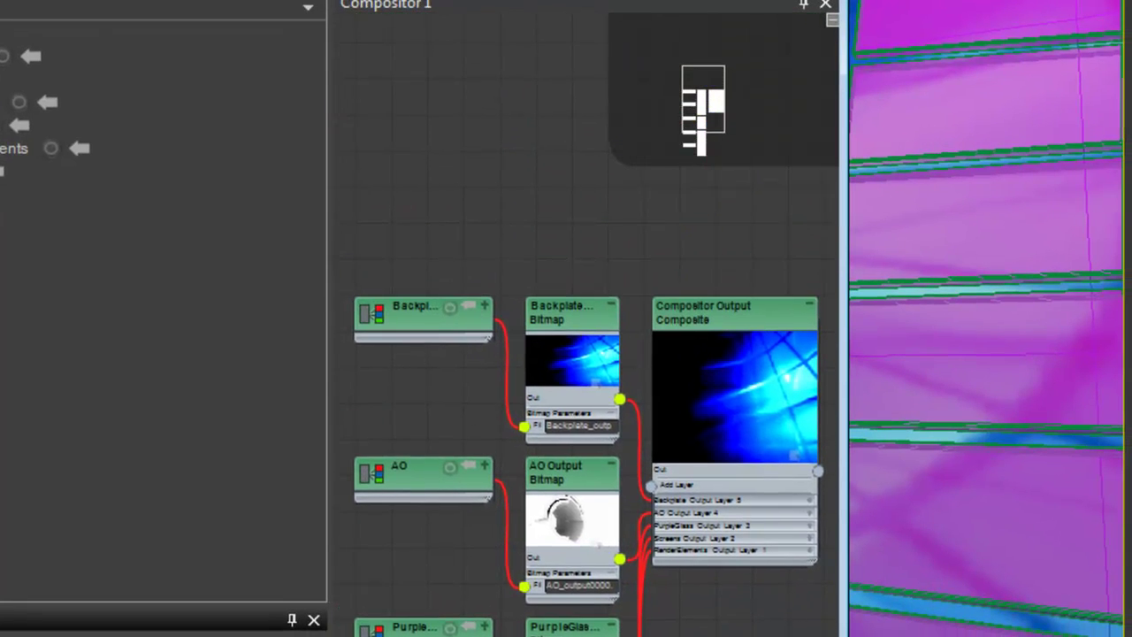
middle_drag(741, 636, 724, 501)
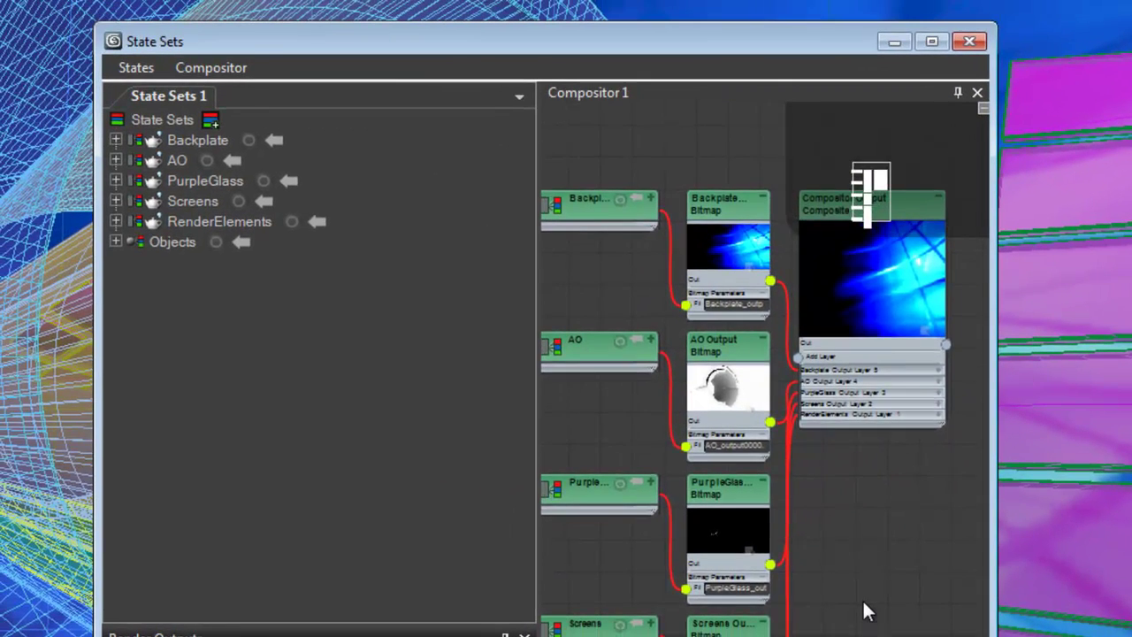
Open the Compositor View (RE) so that the node network includes the render elements of each state
click(232, 68)
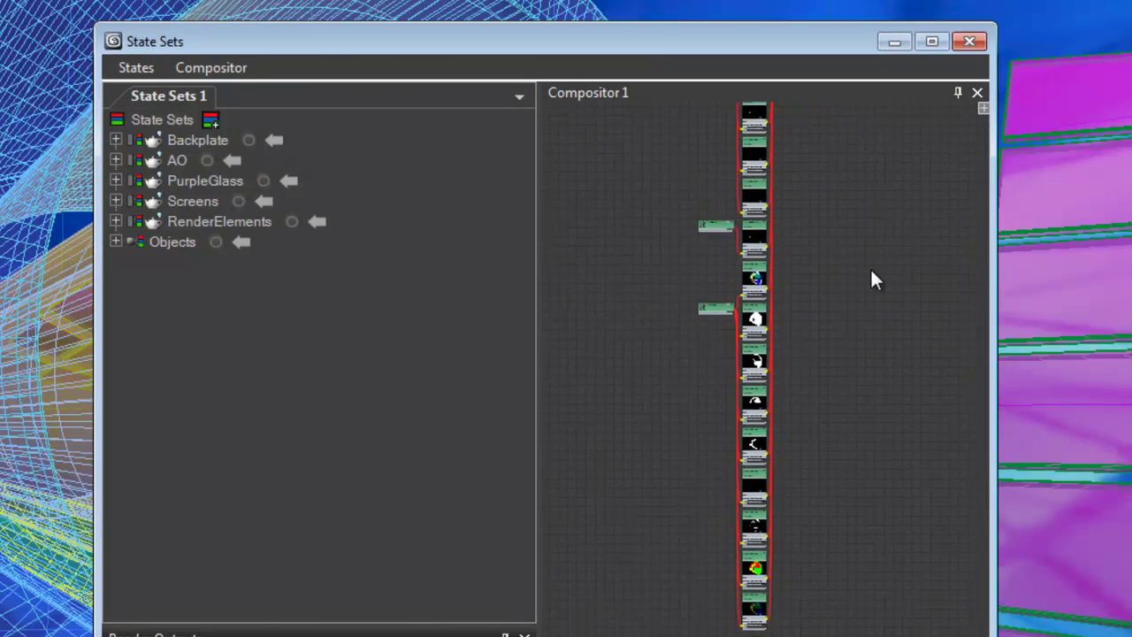
scroll(871, 267, up, 2)
middle_drag(860, 284, 844, 532)
scroll(872, 279, up, 2)
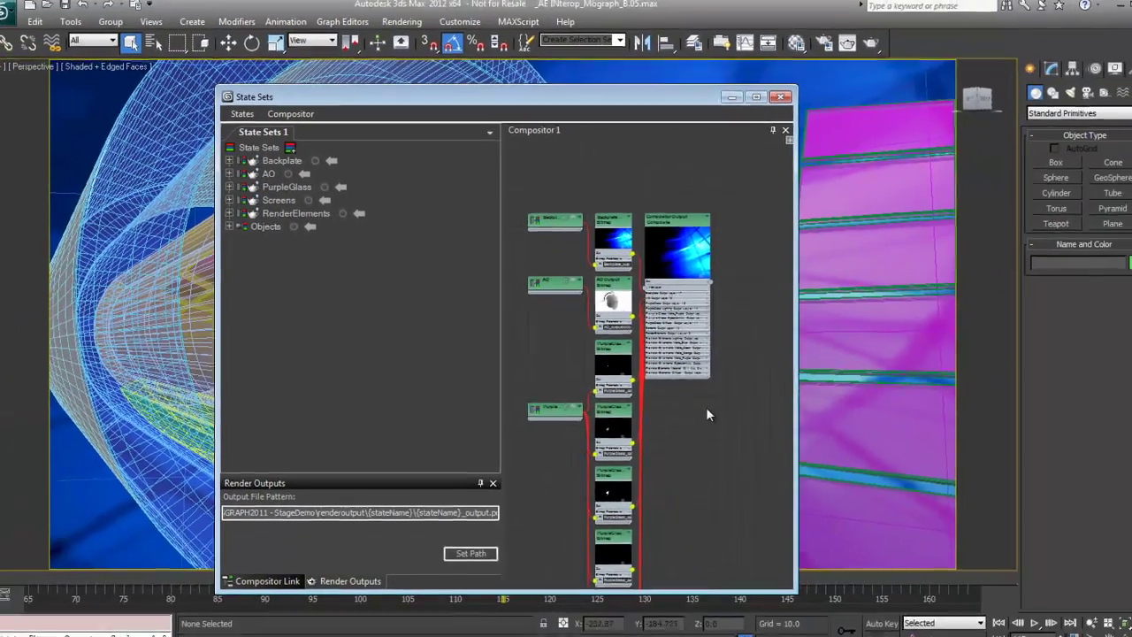
Examine the Compositor Output composite node and its list of state and render element layers
middle_drag(706, 407, 657, 382)
scroll(715, 396, up, 1)
scroll(674, 382, up, 1)
middle_drag(679, 345, 669, 377)
scroll(621, 273, up, 2)
middle_drag(621, 274, 594, 319)
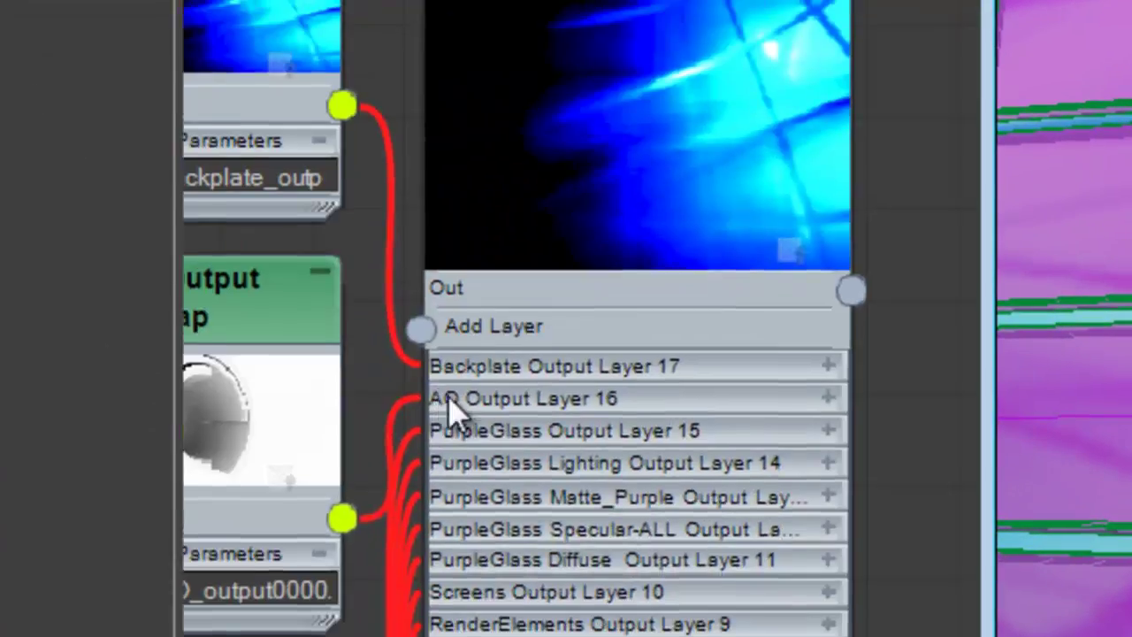
scroll(451, 411, up, 1)
middle_drag(451, 411, 256, 156)
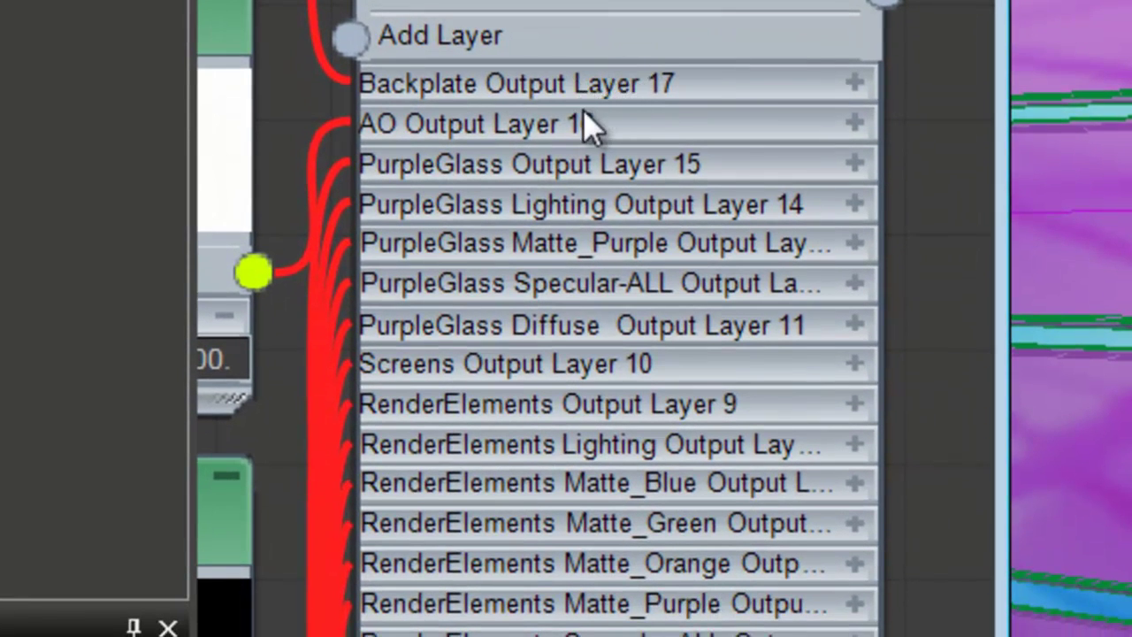
middle_drag(583, 108, 609, 85)
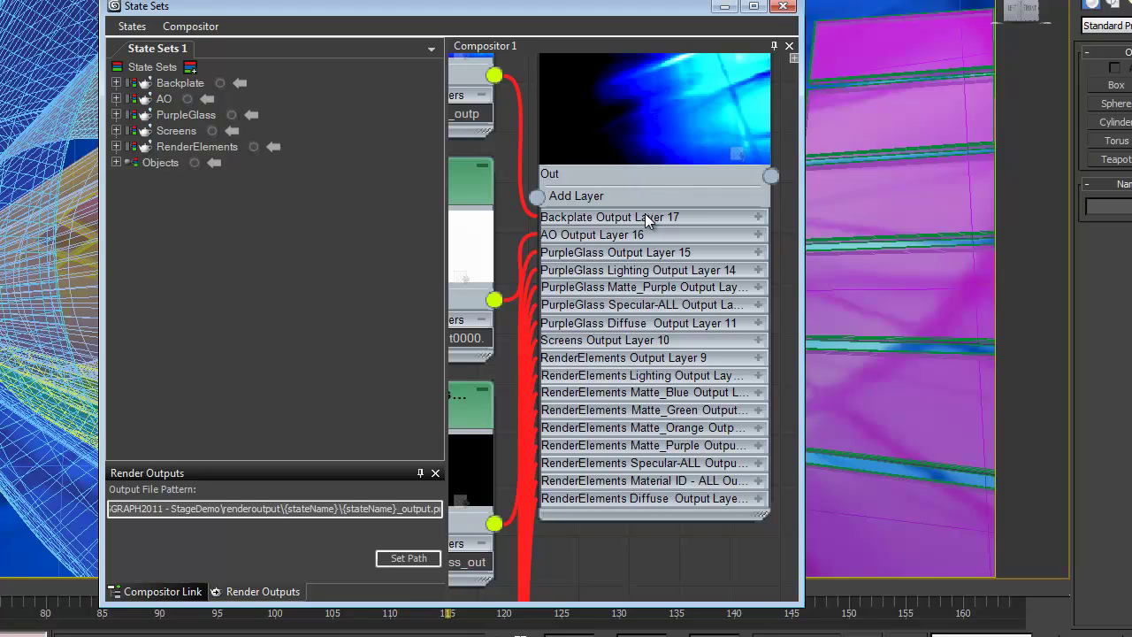
Move the Backplate output layer to the end of the composite's layer list and set the AO output layer's blend mode to Multiply
drag(645, 217, 643, 514)
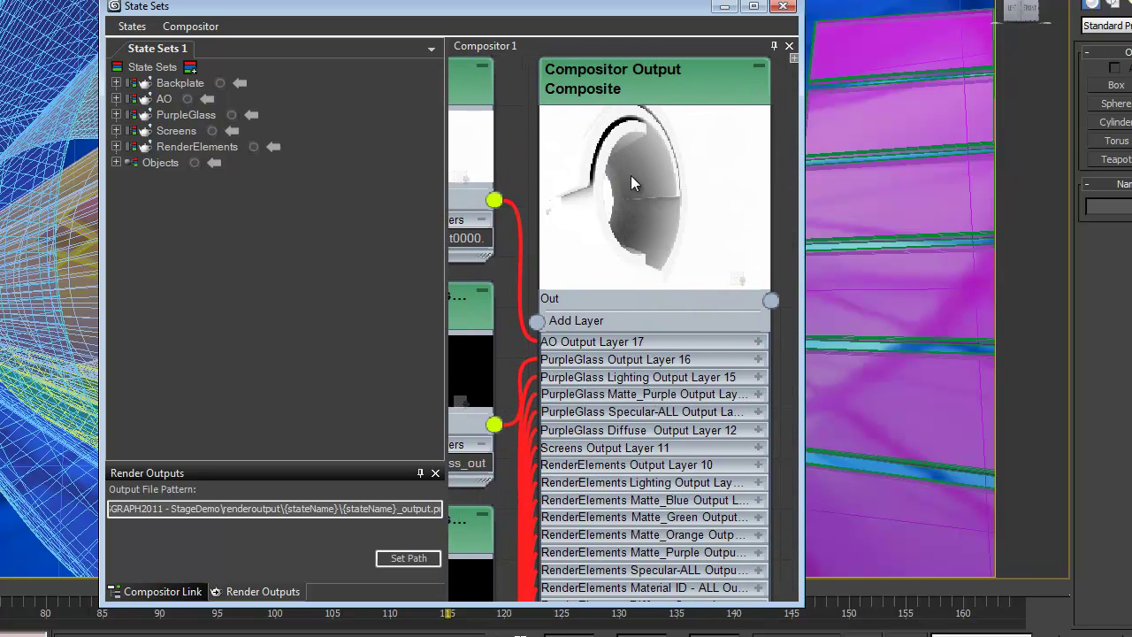
middle_drag(656, 185, 664, 161)
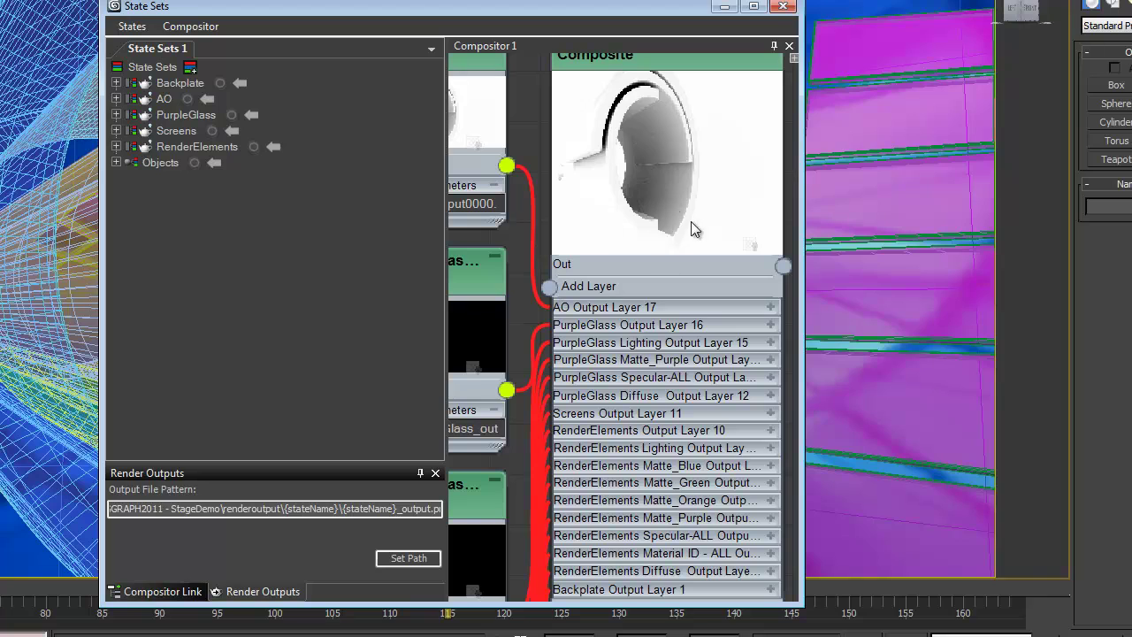
click(771, 308)
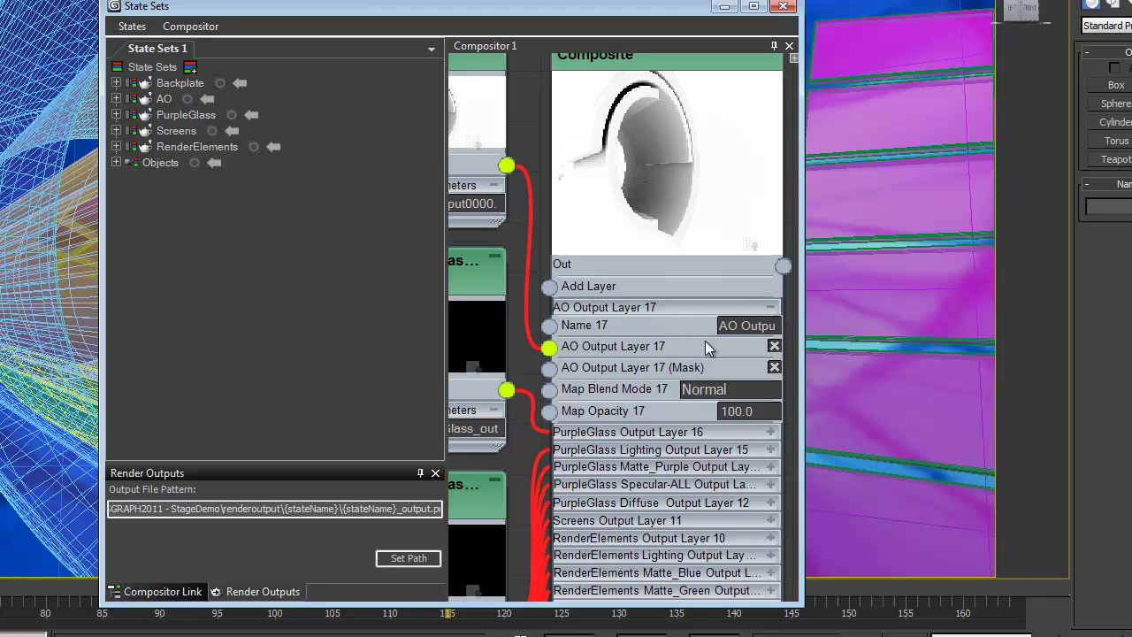
click(713, 391)
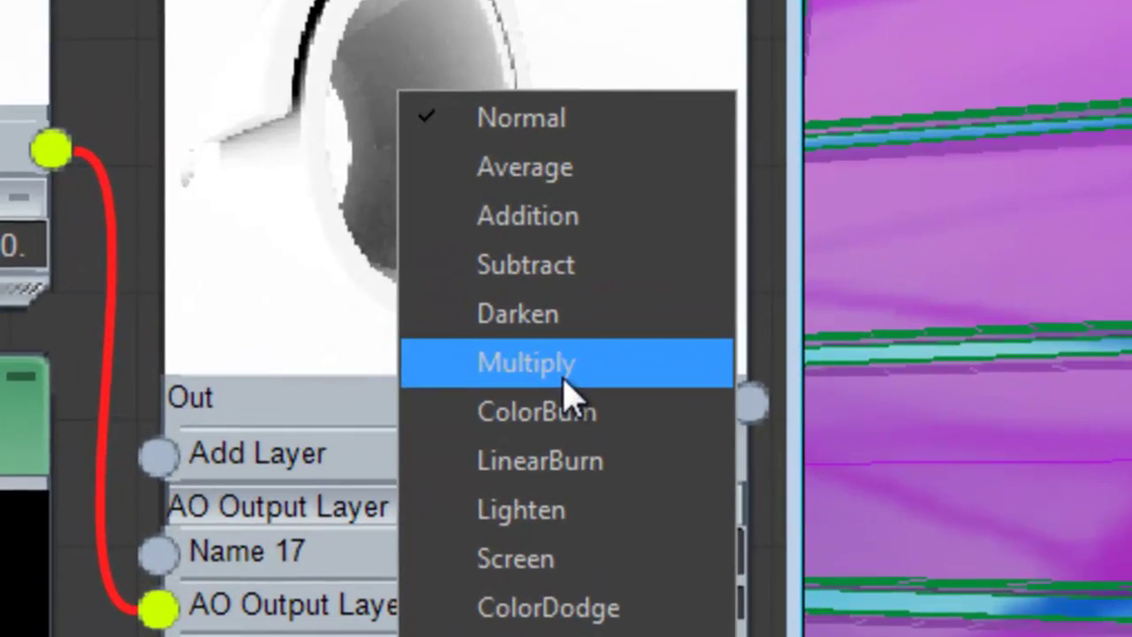
click(708, 254)
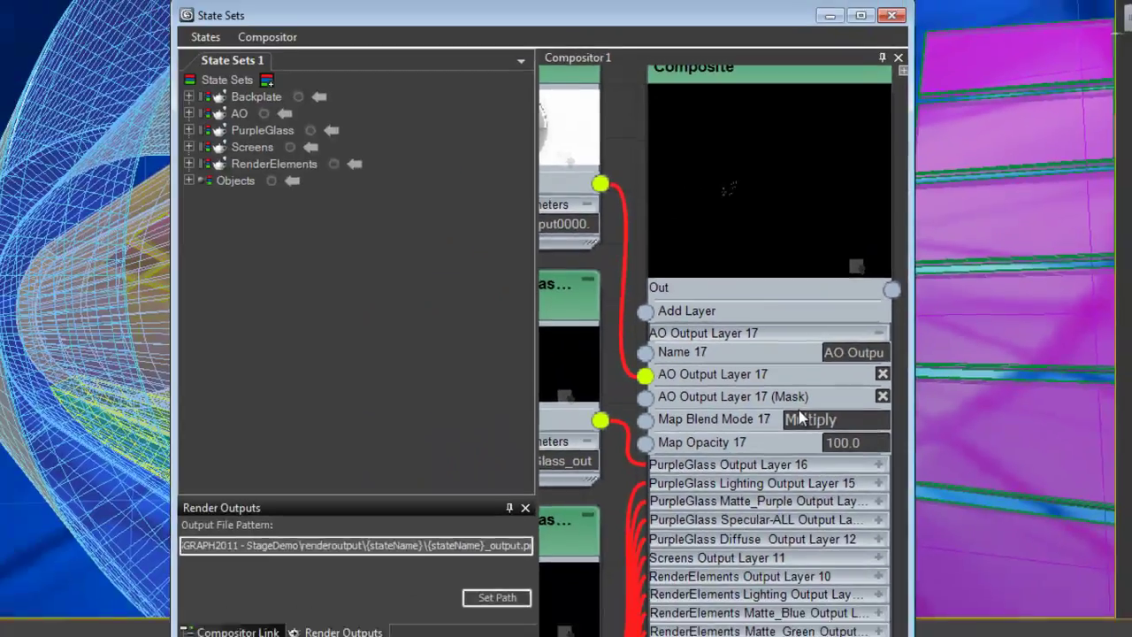
middle_drag(799, 410, 792, 215)
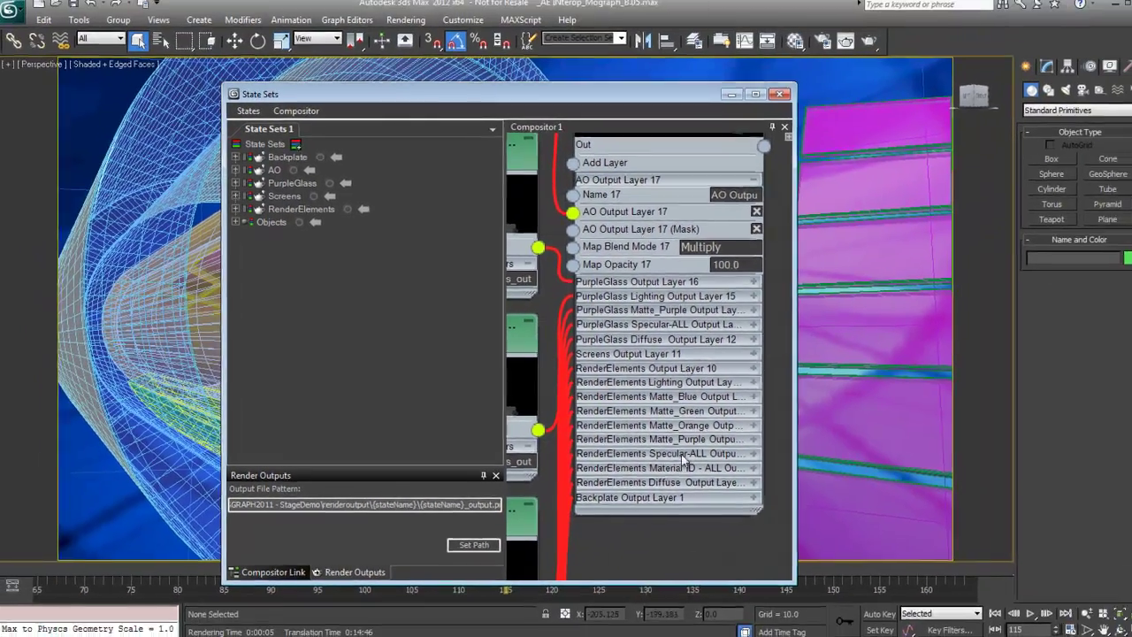
click(867, 134)
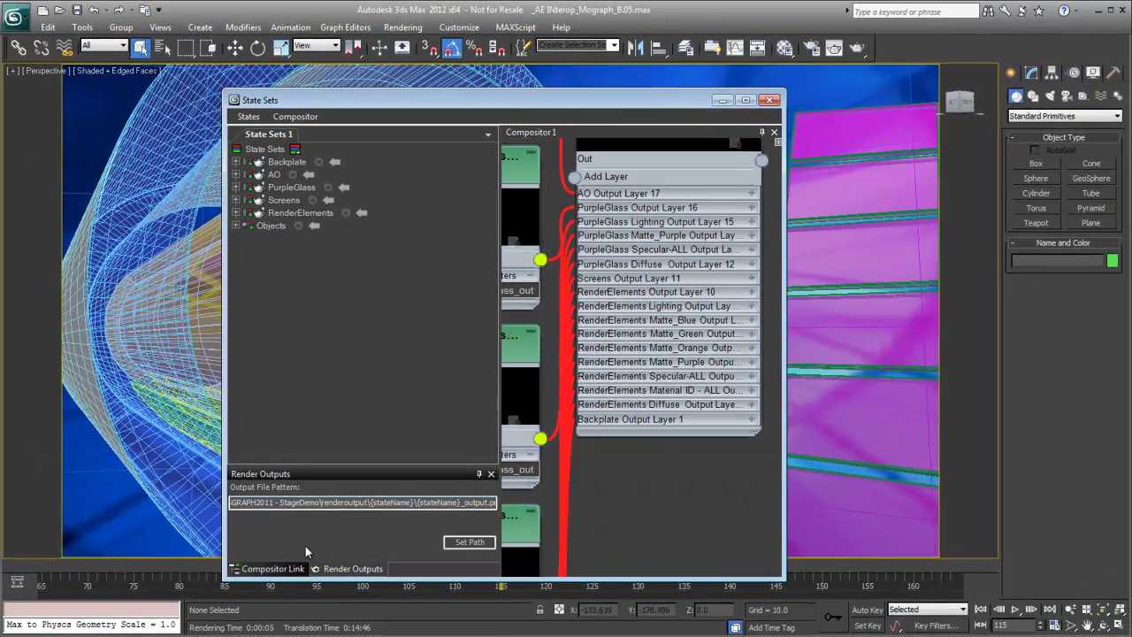
Reset the compositor link and update it to the file Compoutput.sof in the _edits-comps folder
click(274, 568)
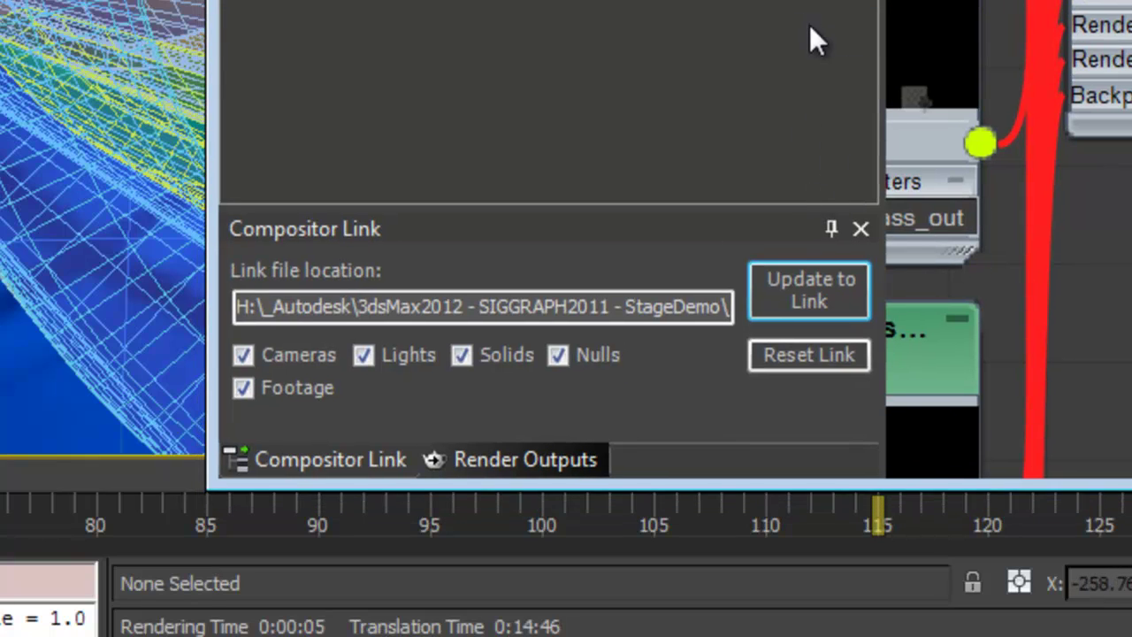
click(814, 382)
click(810, 309)
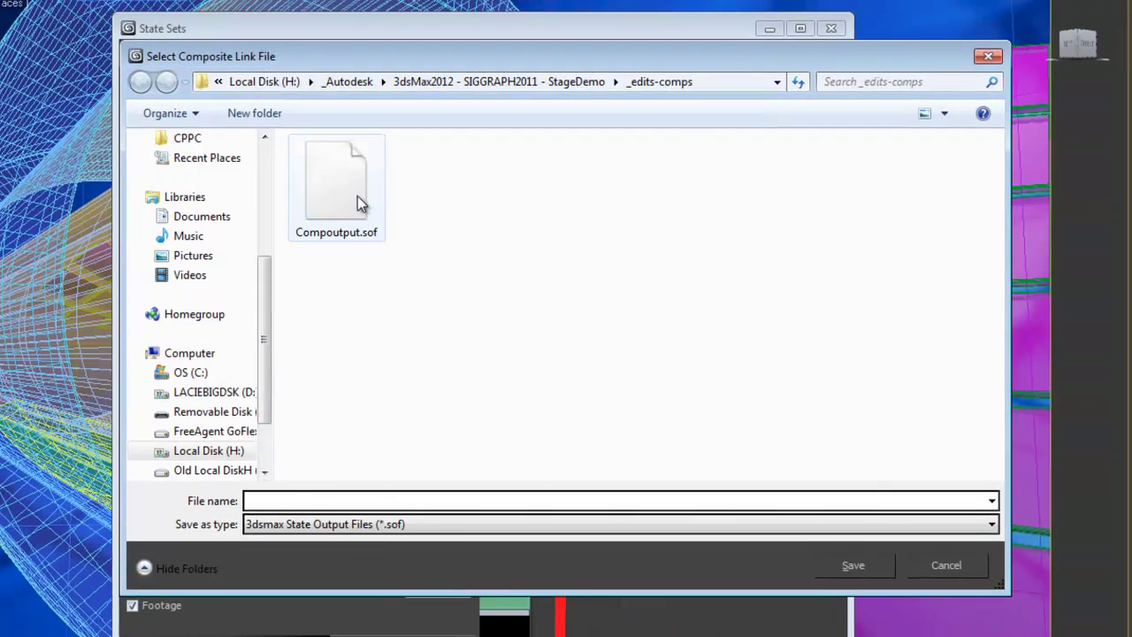
click(358, 196)
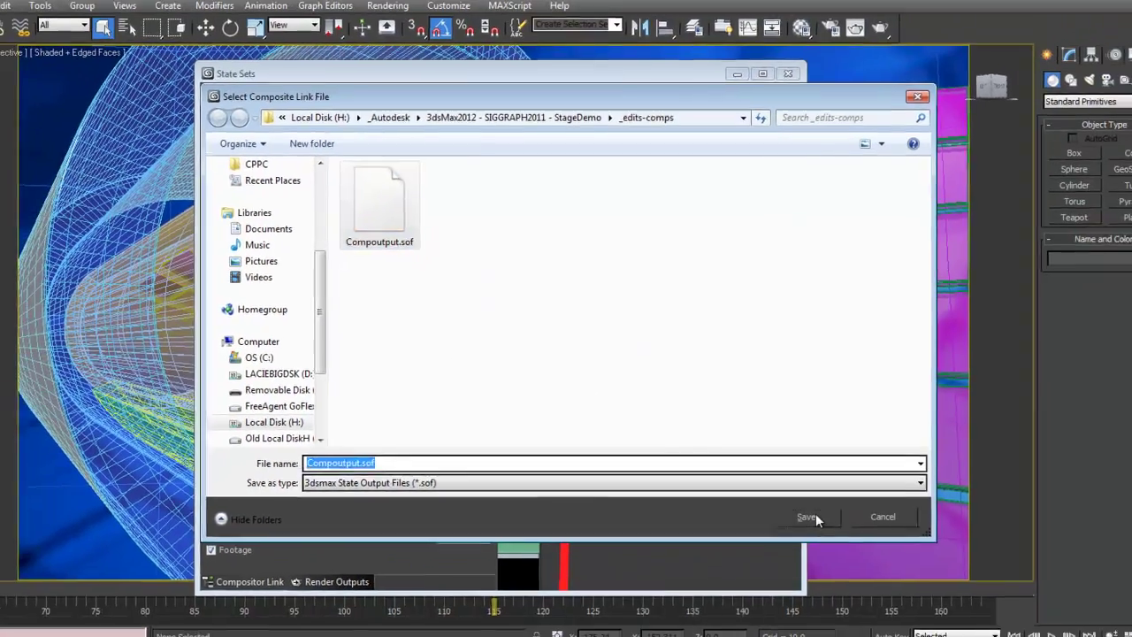
click(851, 563)
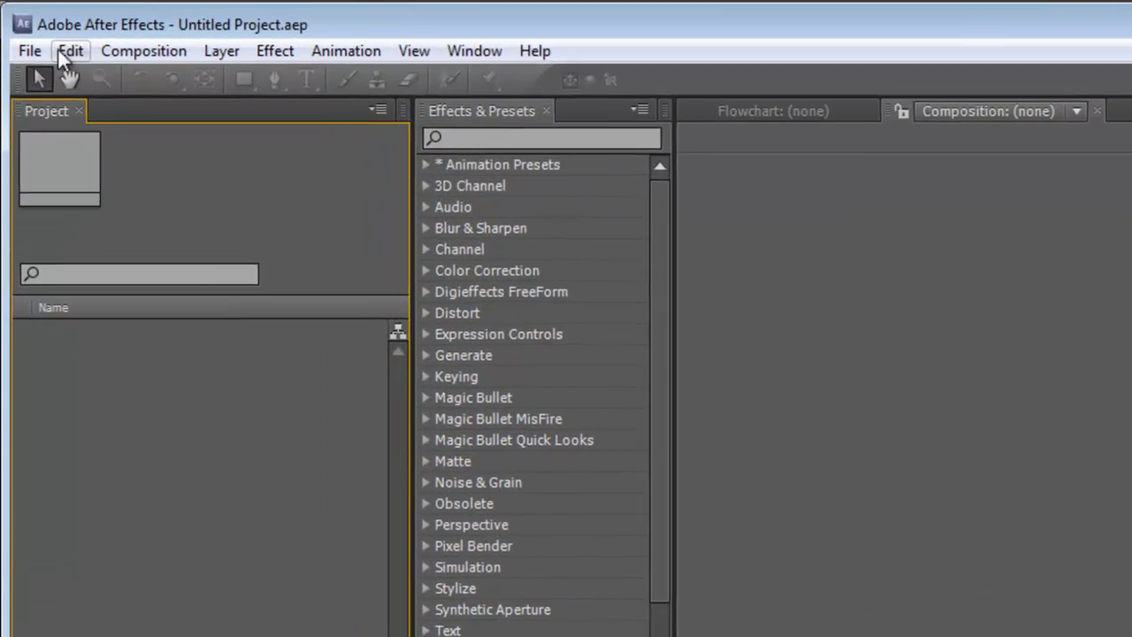
Open the Autodesk Compositor Link in After Effects and reset it to Compoutput.sof in the _edits-comps folder
click(17, 28)
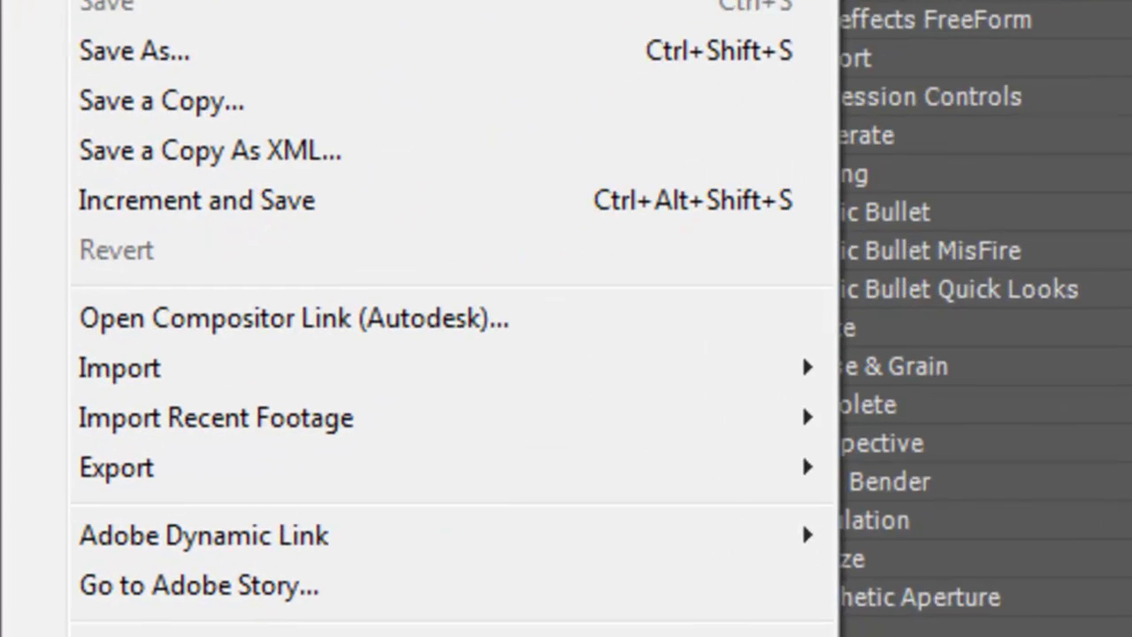
click(334, 301)
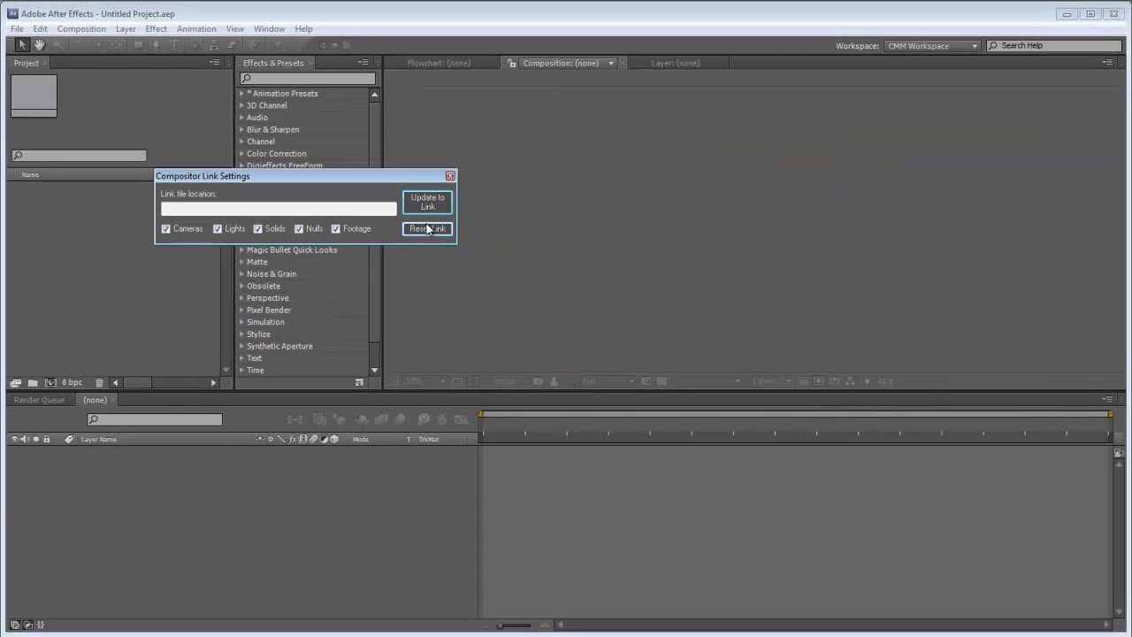
click(428, 229)
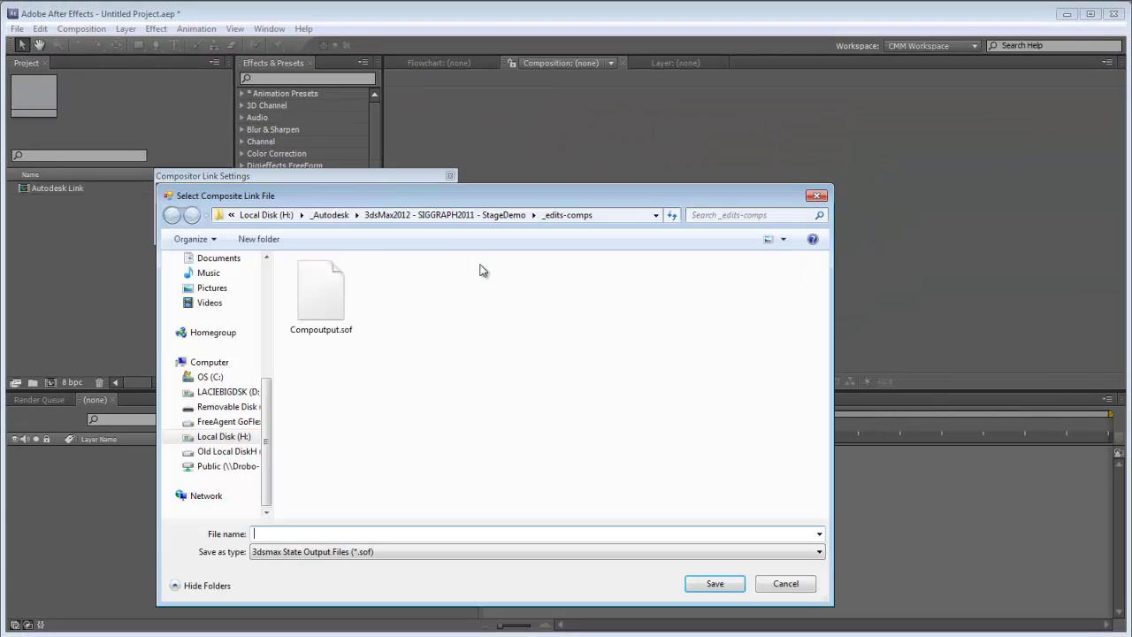
click(343, 304)
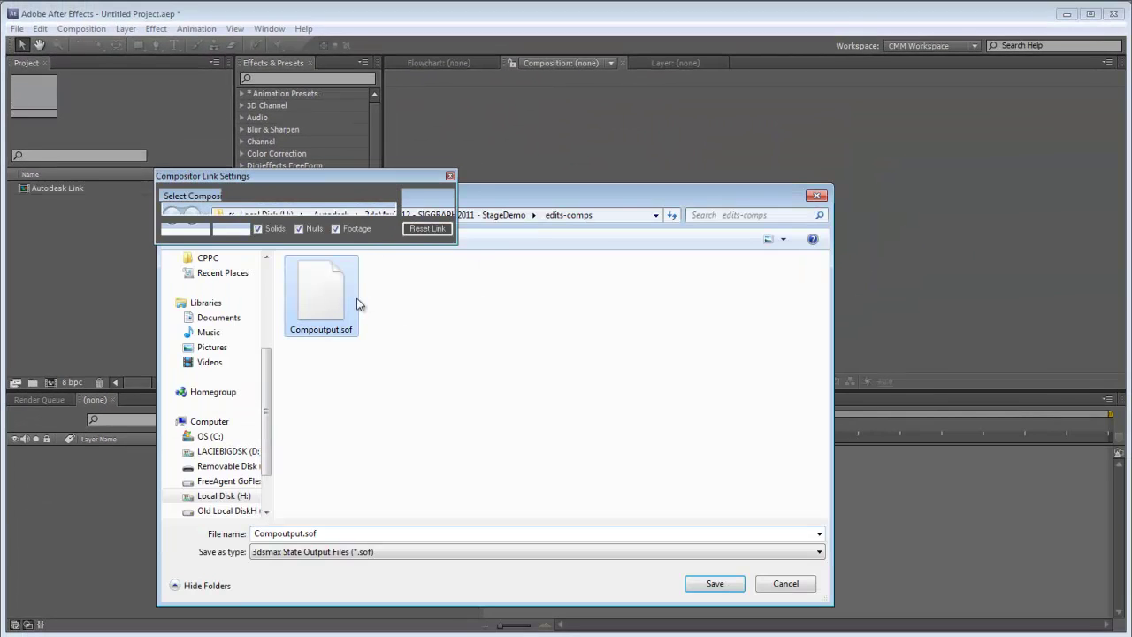
key(Return)
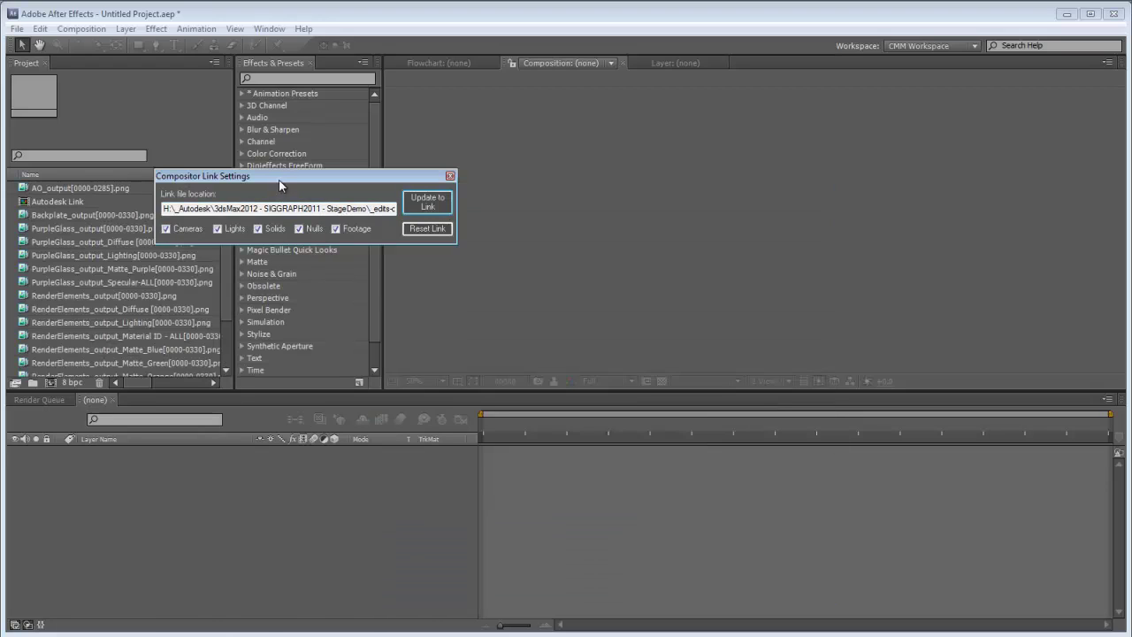
drag(312, 168, 339, 84)
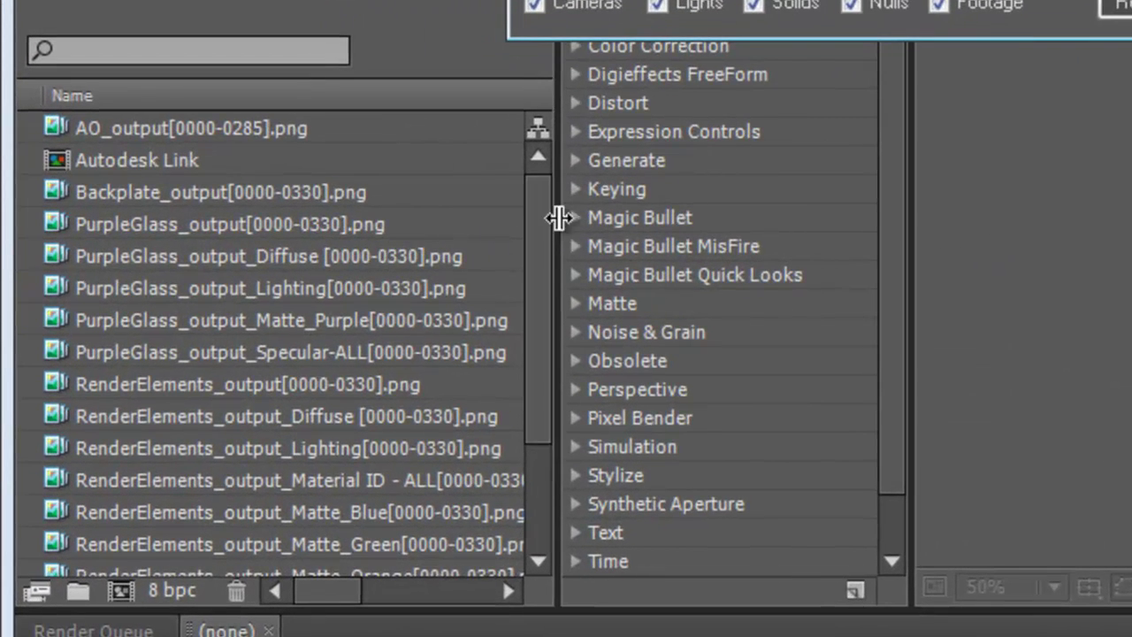
Open the Autodesk Link composition from the imported project items
click(228, 228)
drag(545, 237, 497, 164)
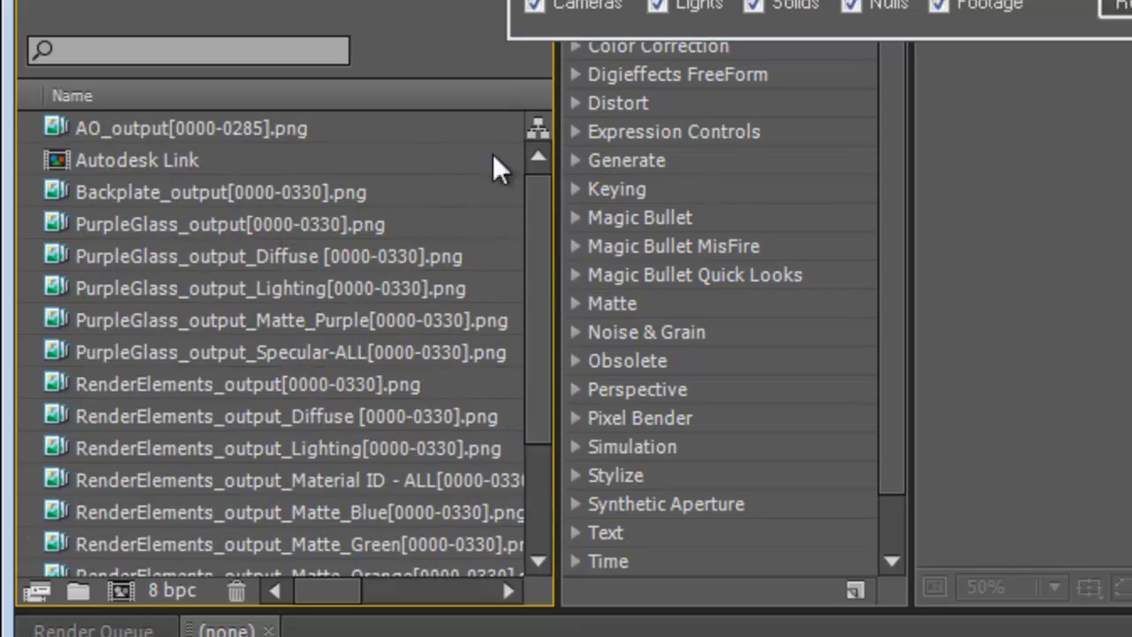
double_click(160, 163)
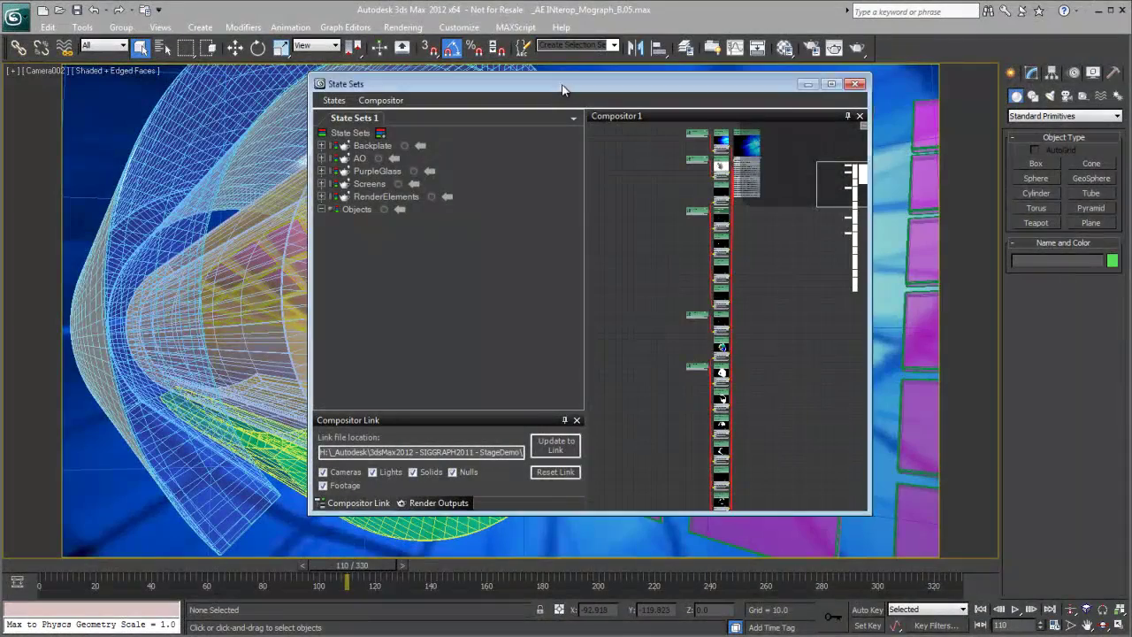
Switch to 3ds Max, clear the State Sets window from the viewport, select the Solid object and scrub the animation to frame 308
drag(562, 86, 339, 636)
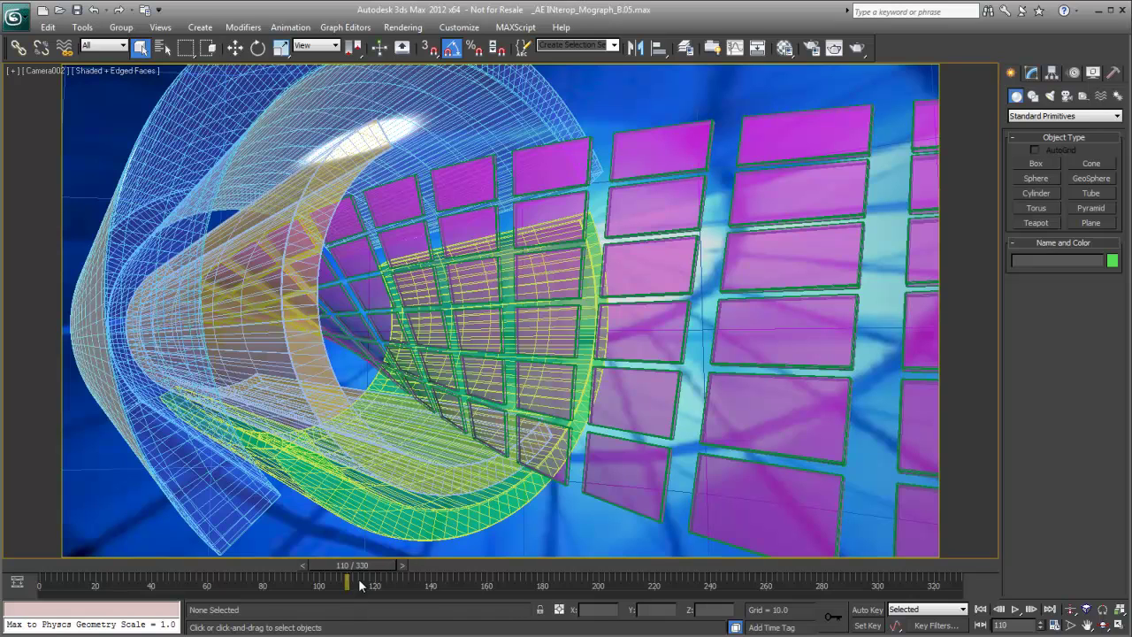
drag(396, 566, 526, 575)
click(631, 305)
drag(634, 567, 894, 577)
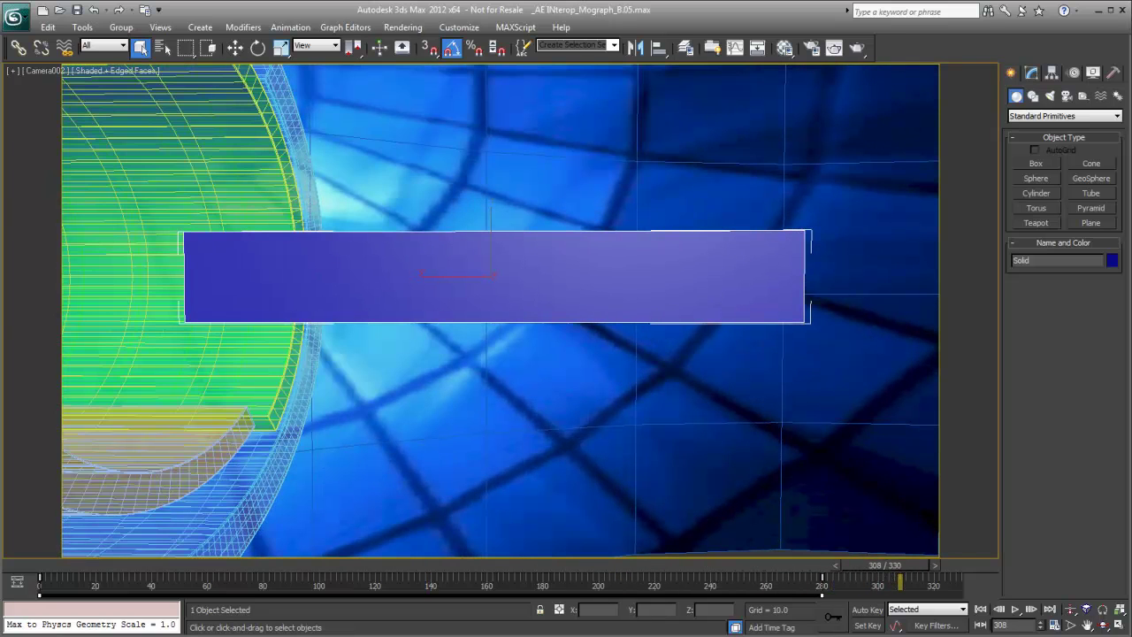
Record the Solid object, Camera002 and its target in the Objects state, and expand the state's node property changes
drag(435, 266, 435, 110)
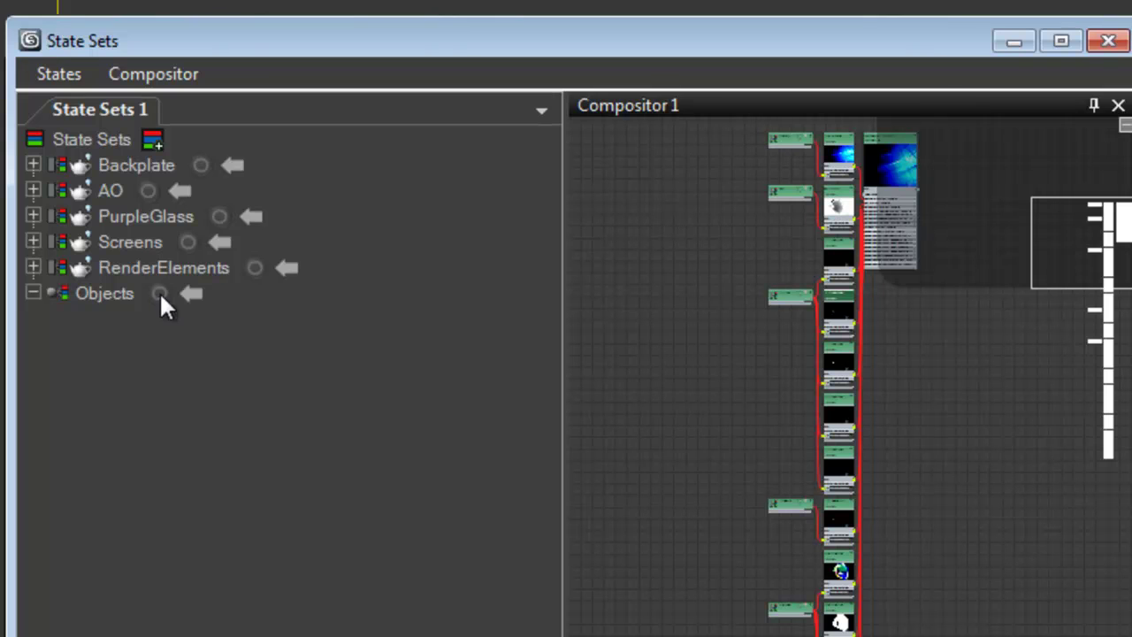
click(159, 293)
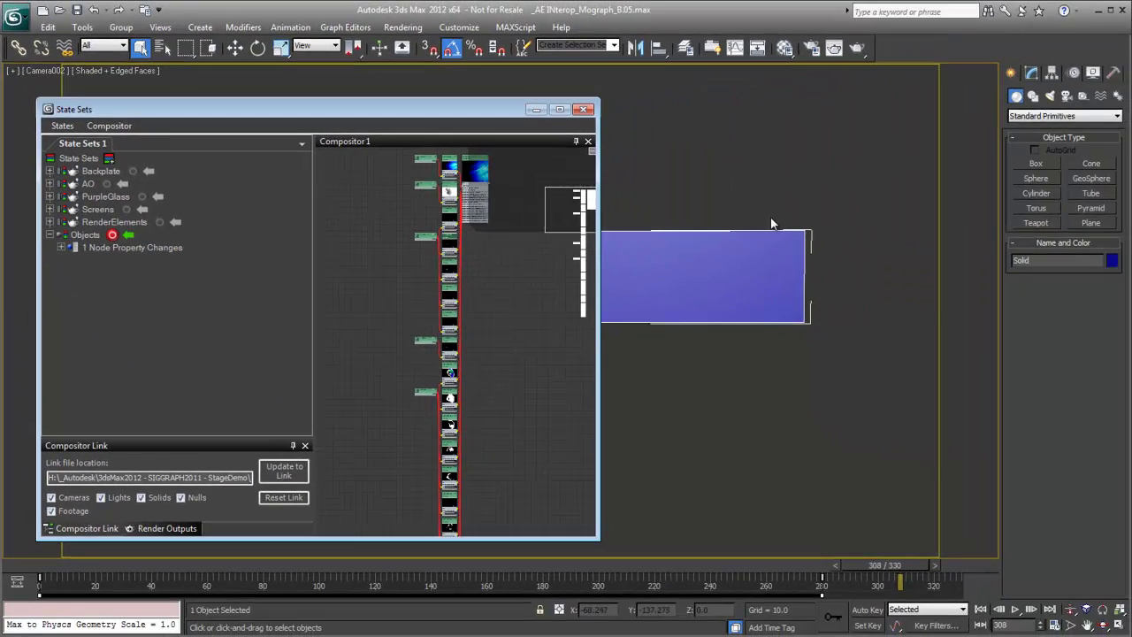
click(686, 48)
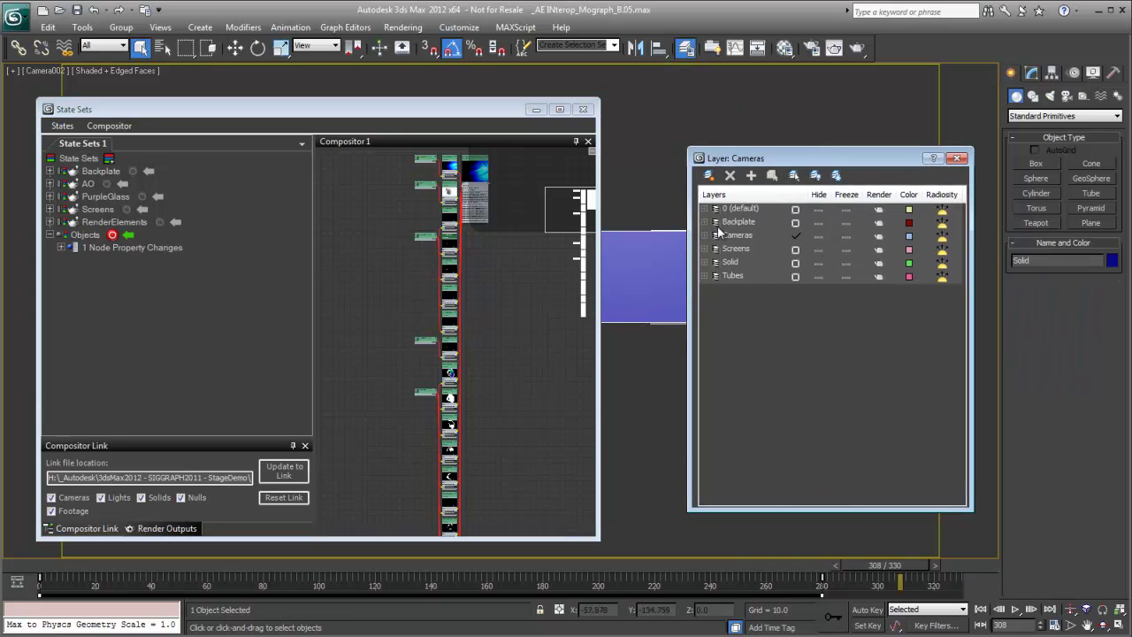
click(706, 236)
click(752, 262)
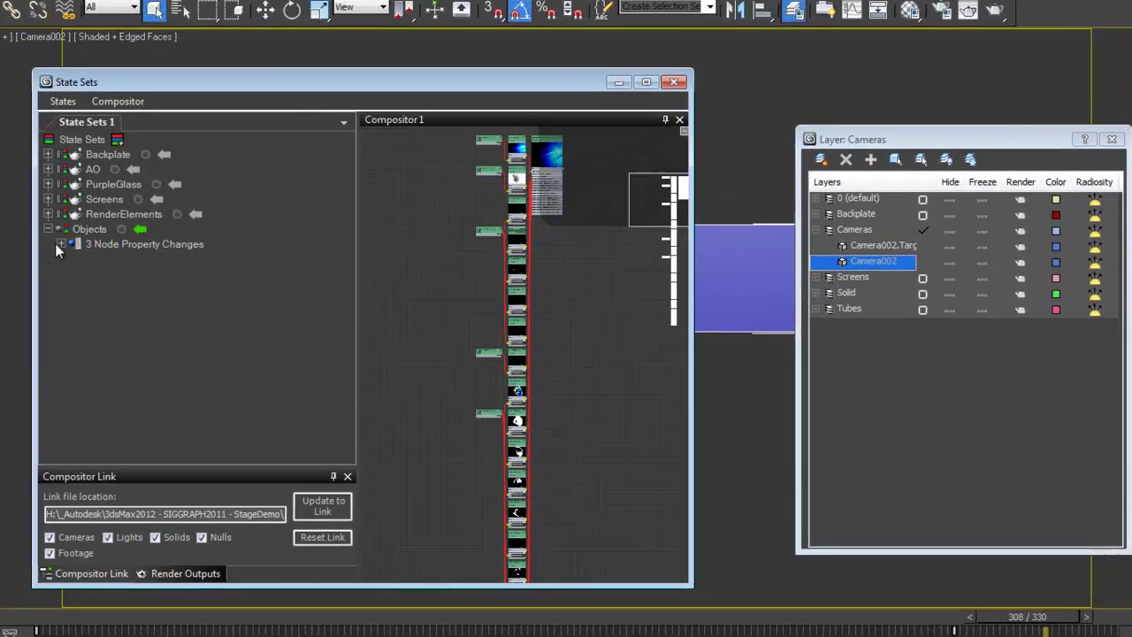
click(60, 248)
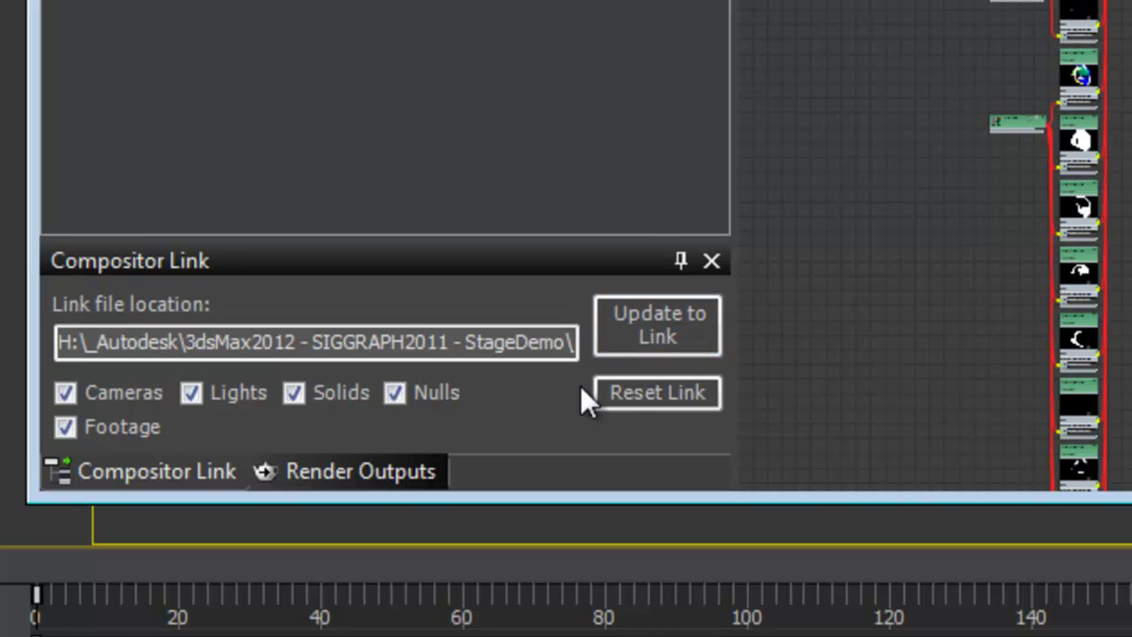
Limit the compositor link to cameras and solids by excluding lights, nulls and footage, and update to the link
click(396, 393)
click(234, 399)
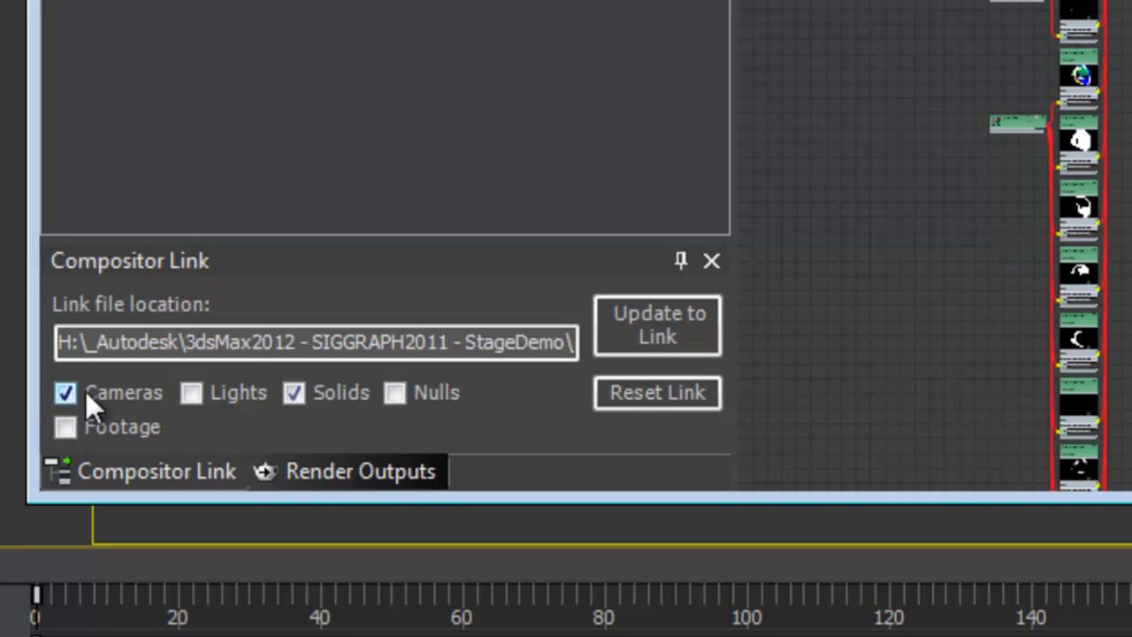
click(642, 324)
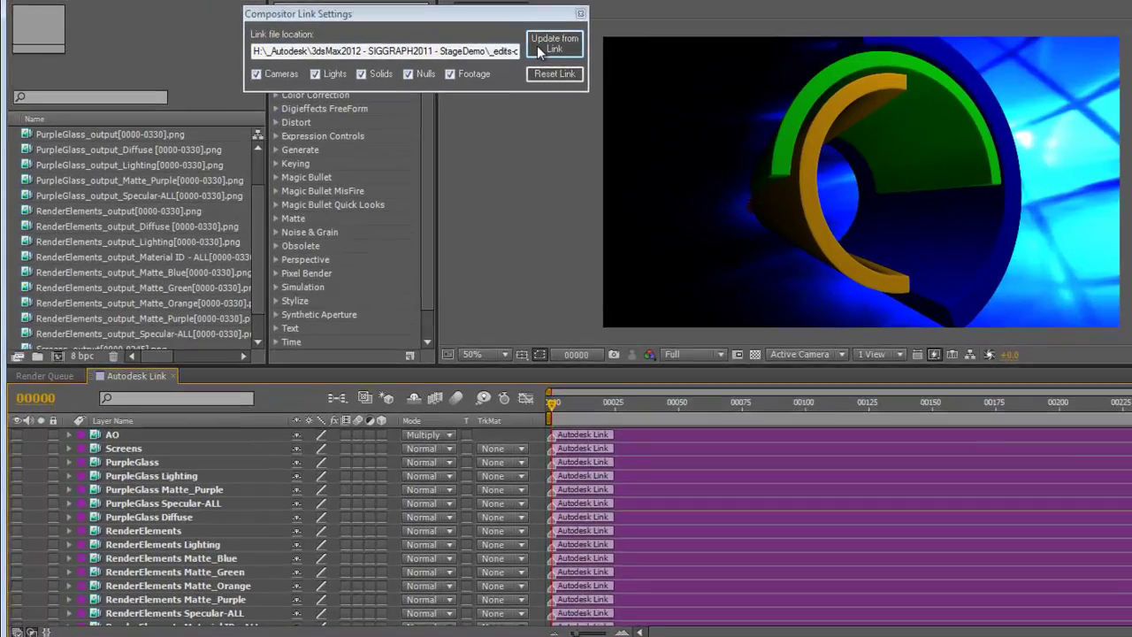
Update the After Effects composition from the link and scrub to frame 266 to check the camera and solid animation
click(469, 113)
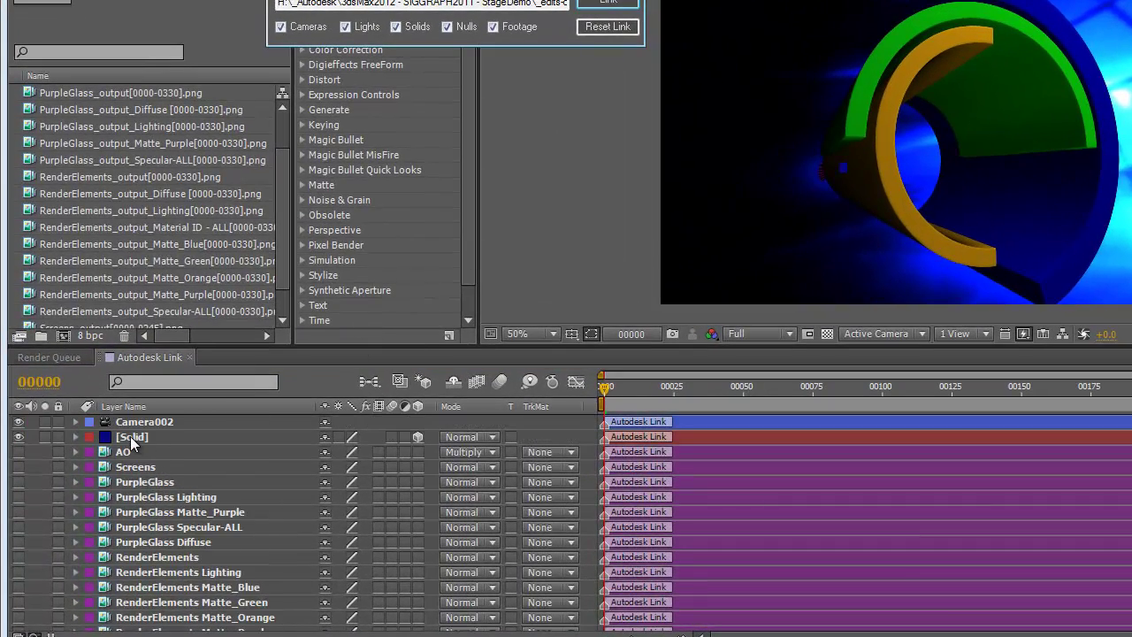
drag(606, 385, 1130, 398)
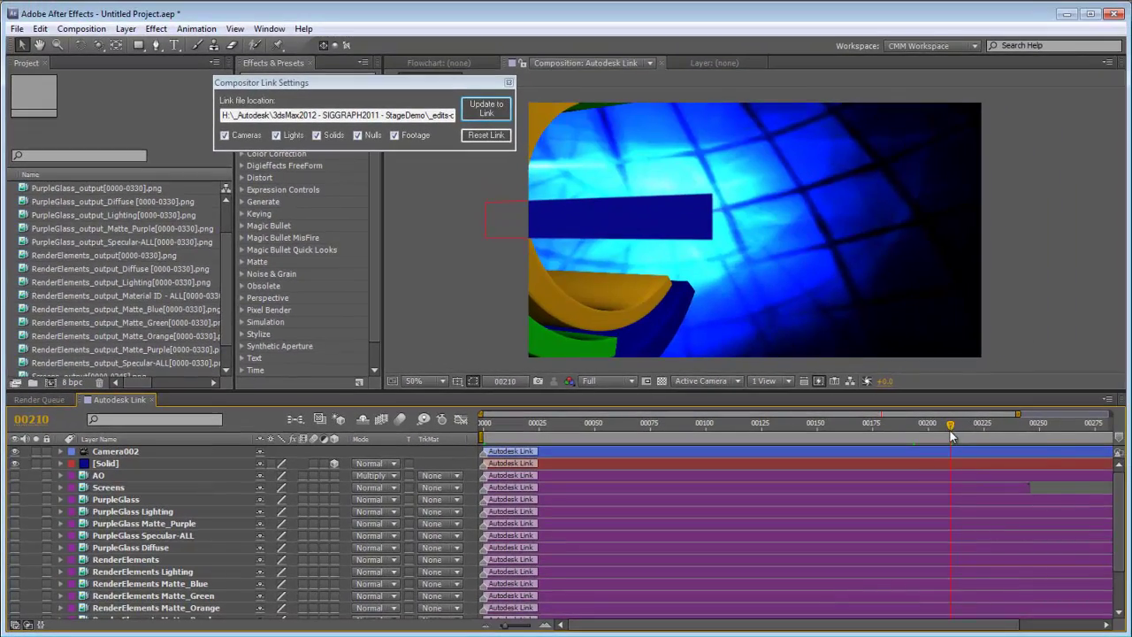
drag(958, 430, 1084, 430)
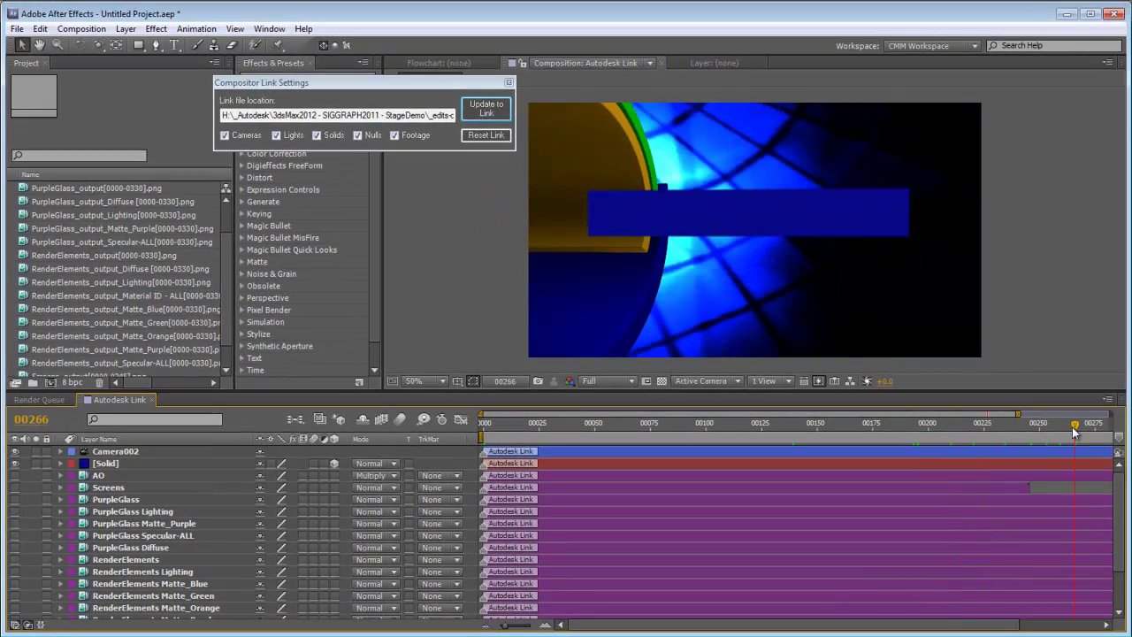
Expand the Solid layer's transform properties, select all its Position keyframes and move the solid upward in the composition
click(777, 215)
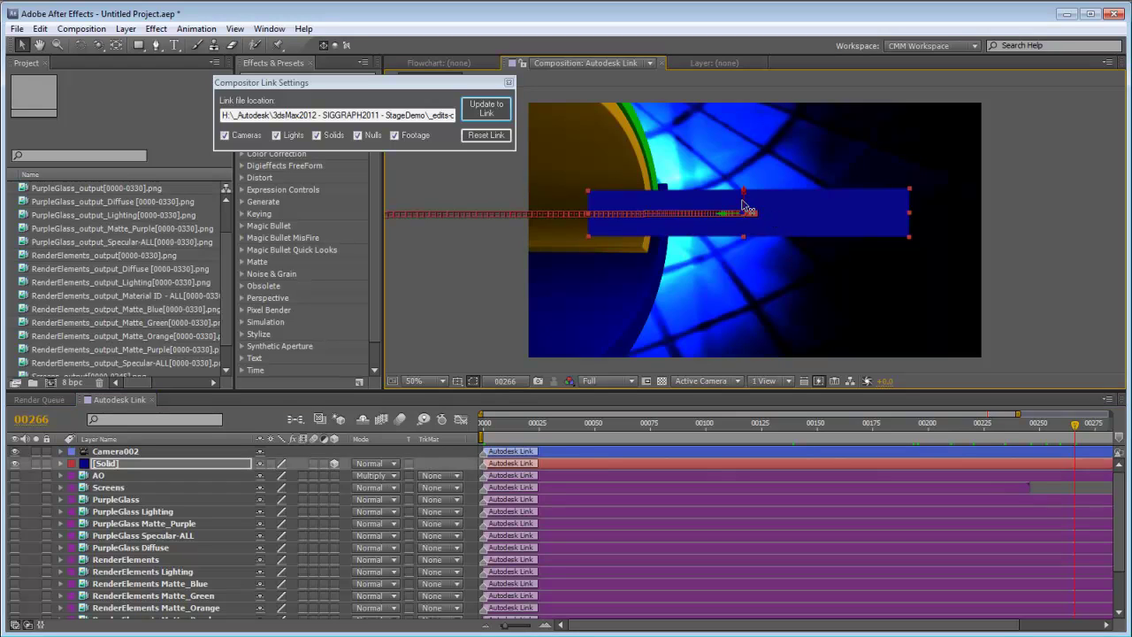
drag(748, 208, 748, 152)
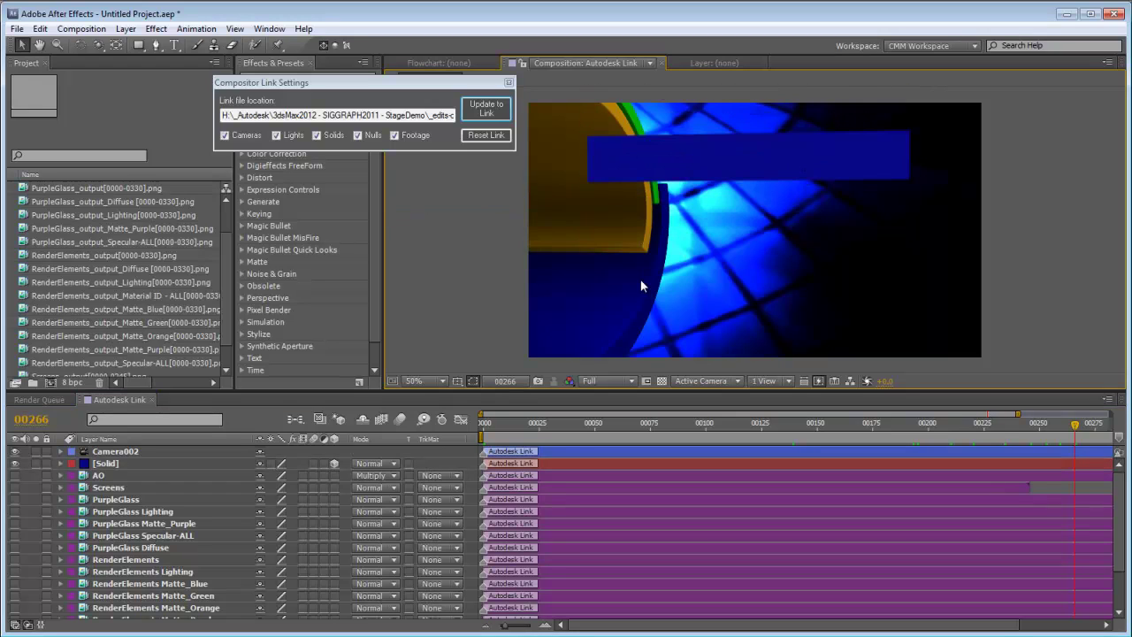
click(59, 463)
click(73, 476)
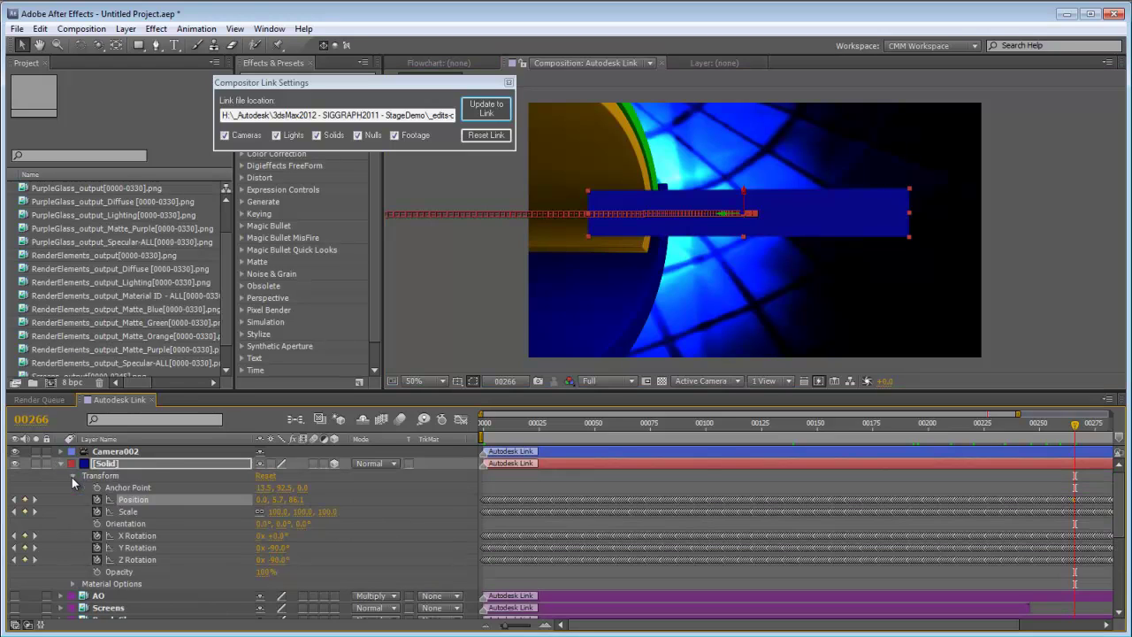
click(131, 501)
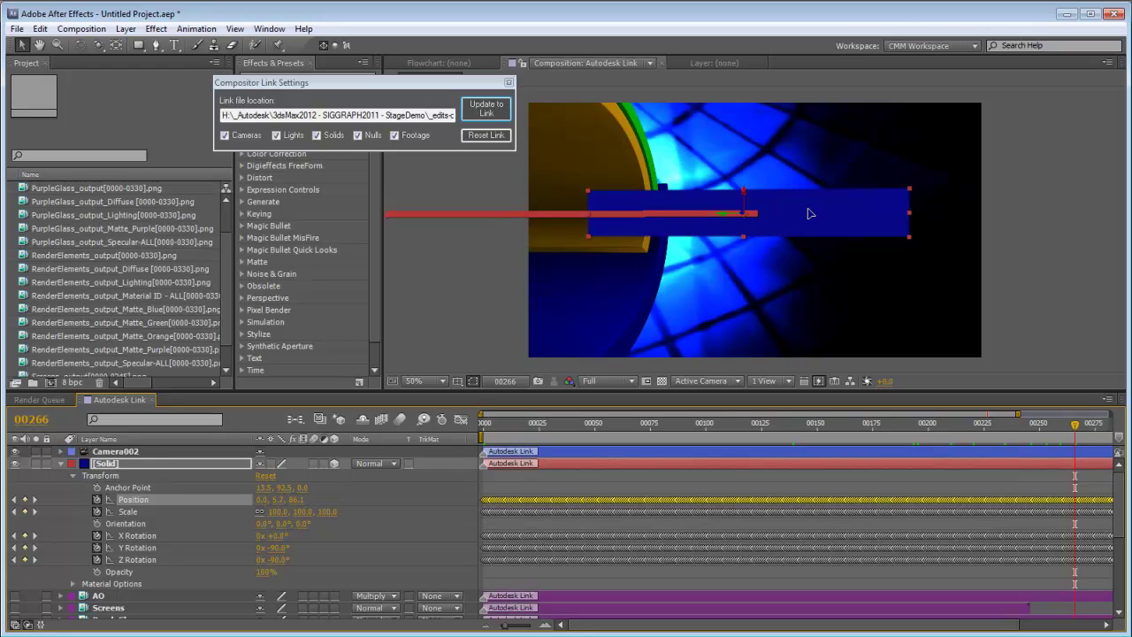
drag(808, 217, 811, 190)
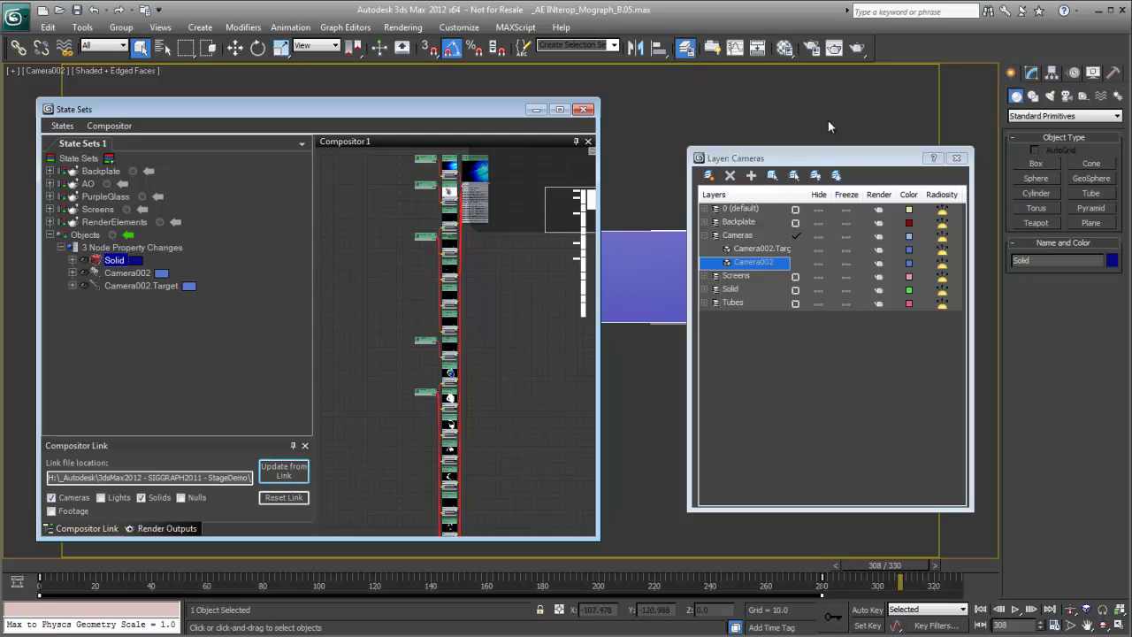
Switch to 3ds Max, close the layer manager and update the scene from the compositor link
click(957, 158)
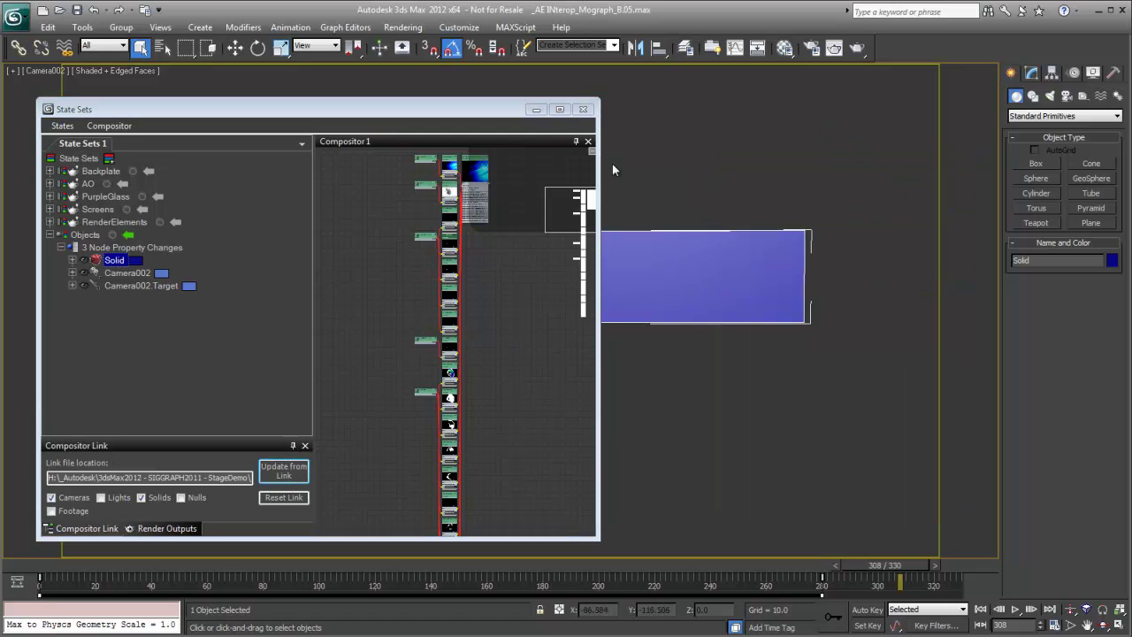
click(284, 471)
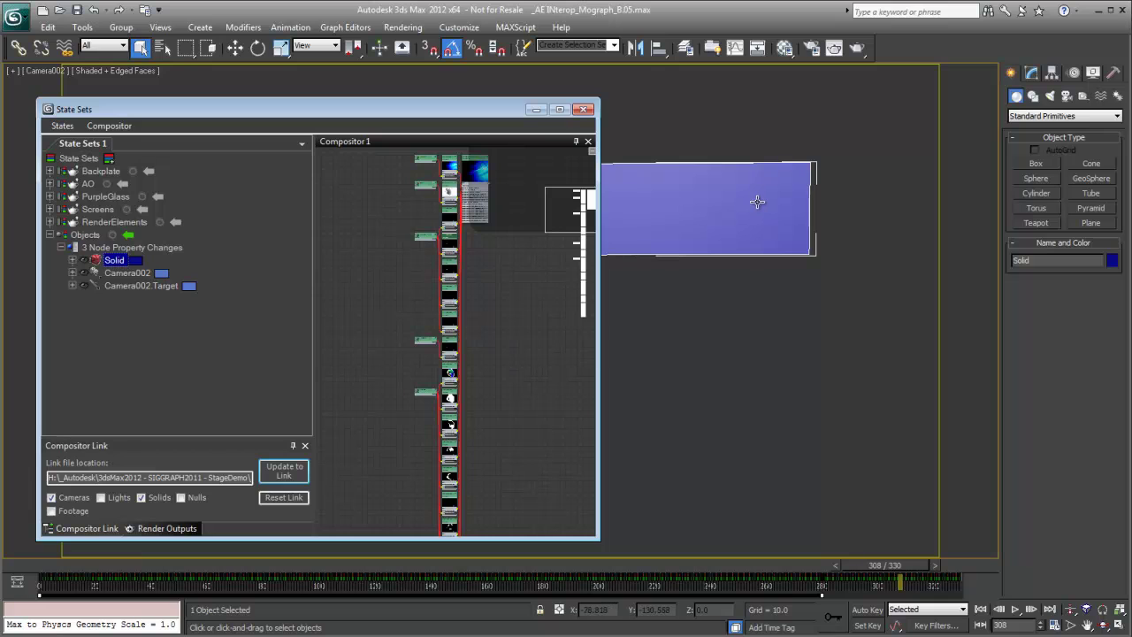